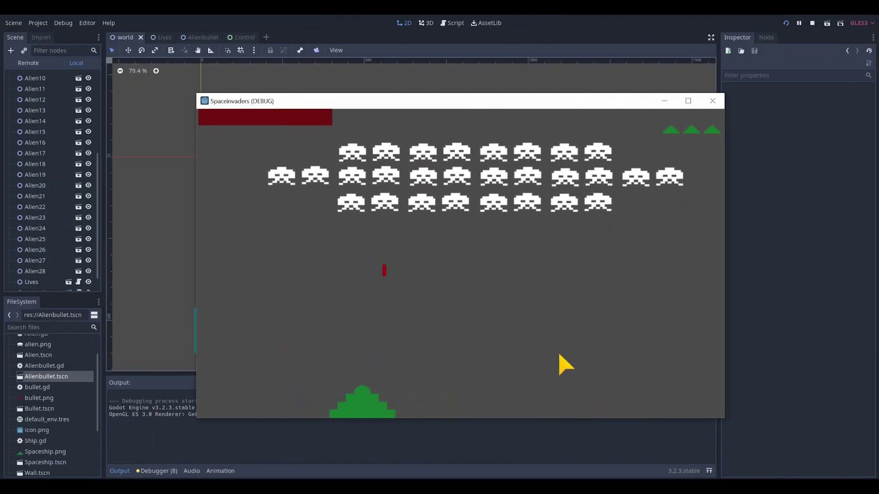
- Steer the ship left and right while lives drop until the game resets
key(Right)
key(Right)
key(Left)
key(Right)
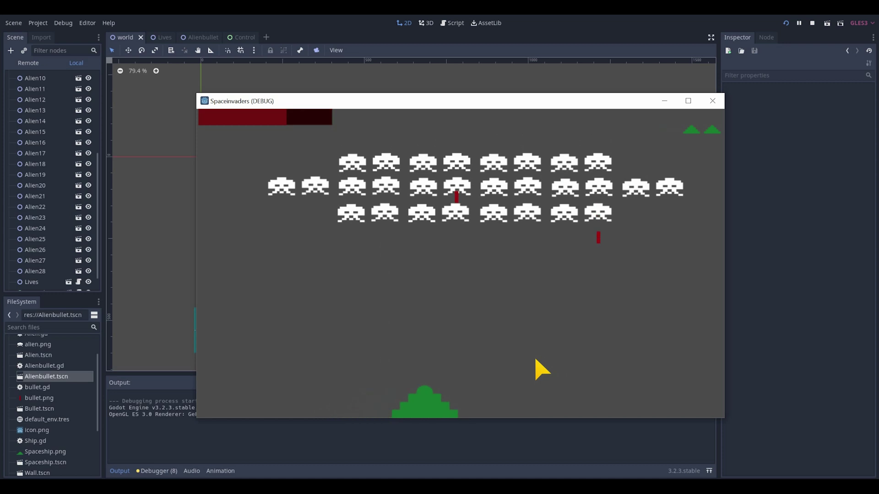
key(Right)
key(Left)
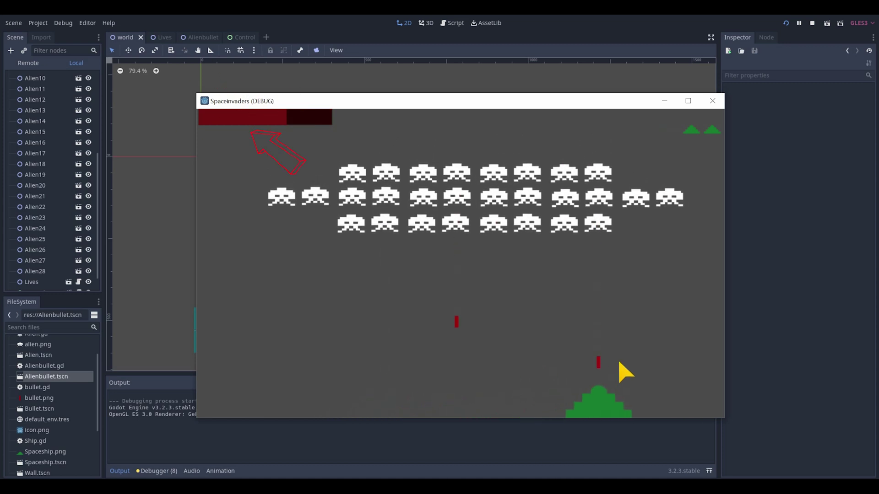
key(Left)
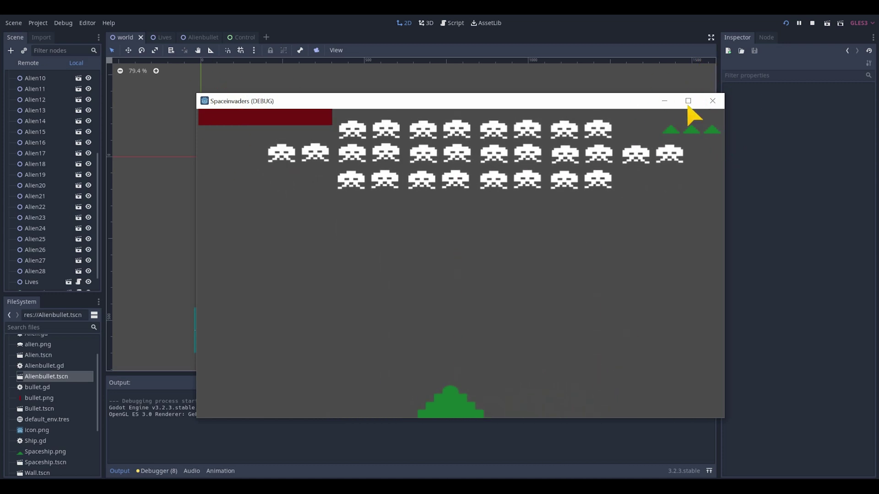
- Relaunch the game and playtest the health bar and life icons again
click(713, 103)
key(F5)
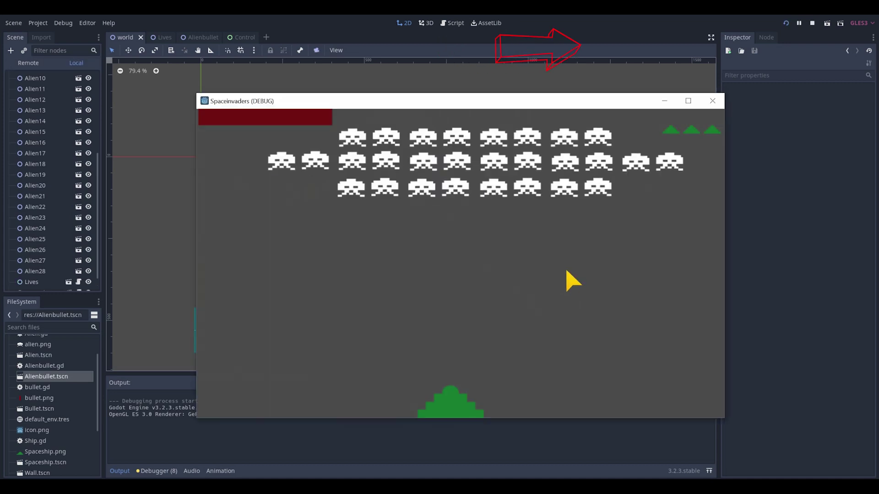
key(Right)
key(Left)
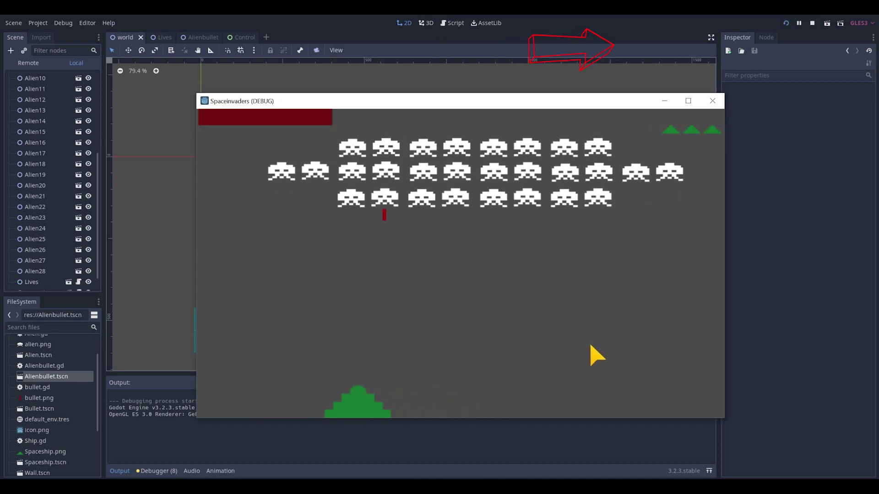
key(Right)
key(Left)
key(Right)
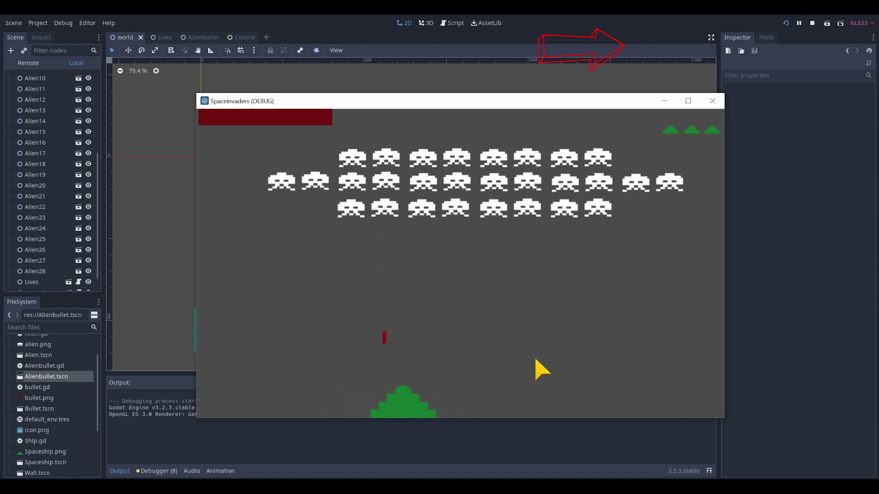
key(Left)
key(Right)
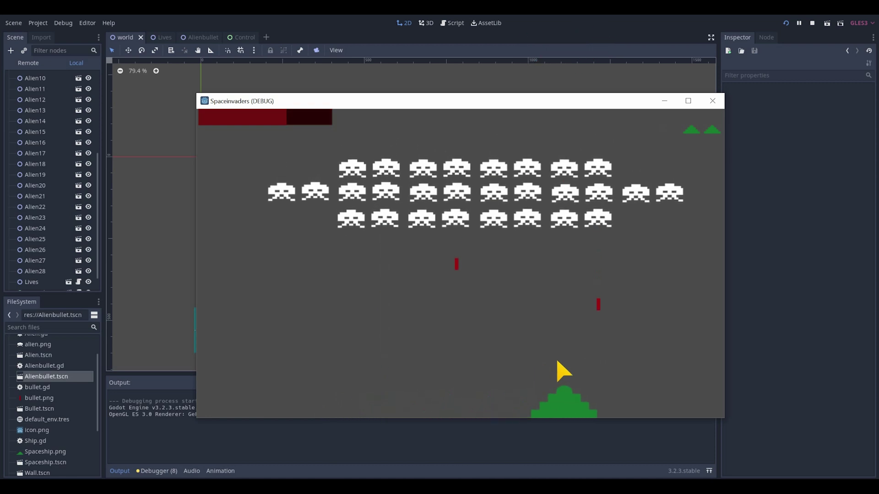
key(Right)
key(Left)
key(Right)
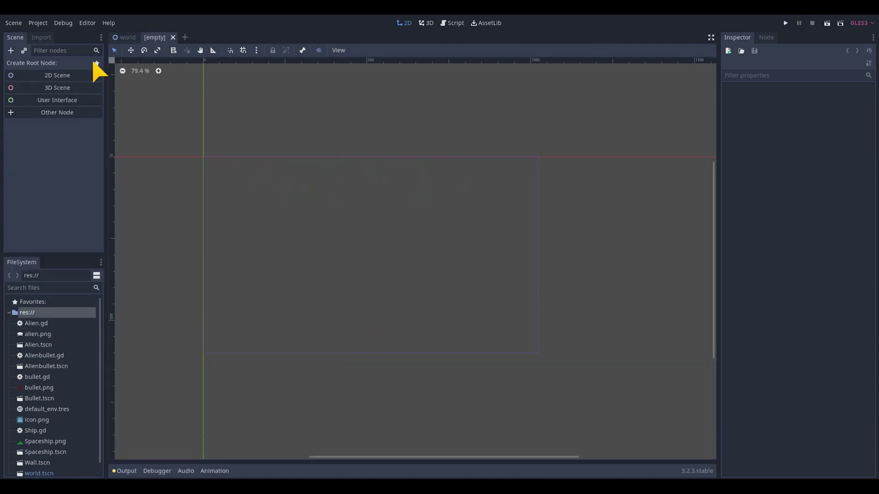
- Rename the Node2D root to Lives
click(55, 69)
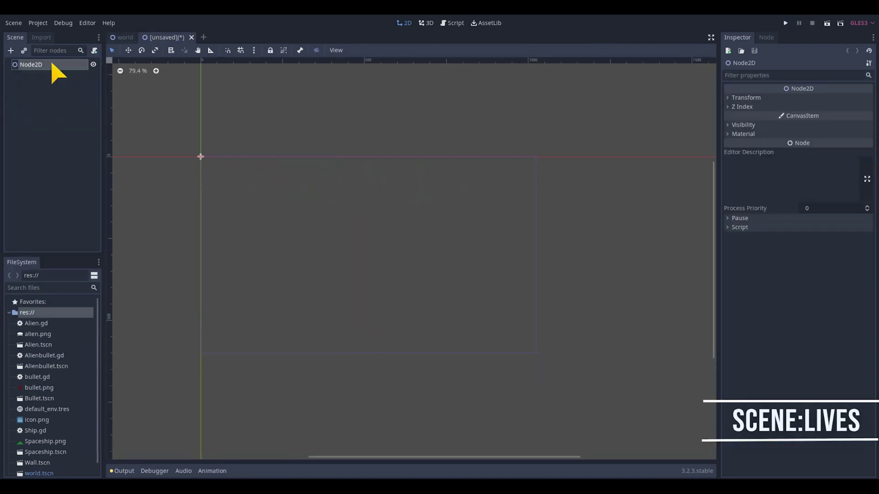
right_click(51, 61)
click(80, 125)
text(es)
key(Return)
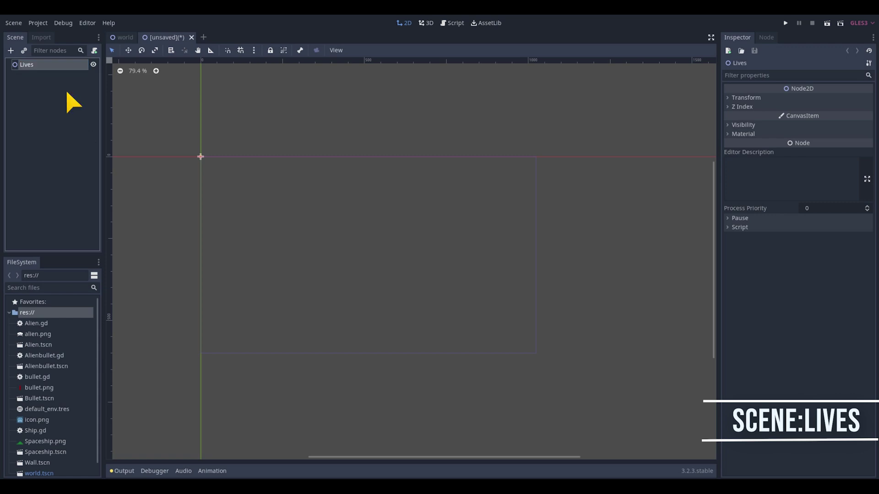
- Add a Sprite child named Live1 with Spaceship.png as its texture
key(ctrl+a)
click(373, 383)
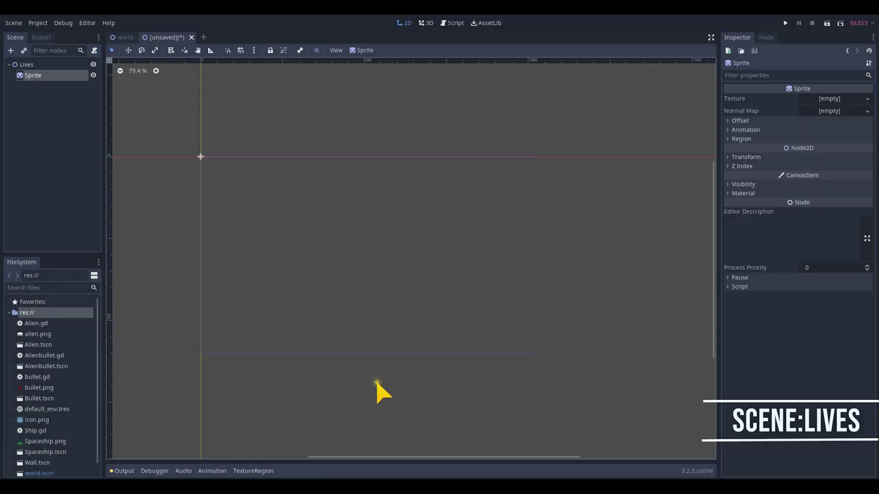
right_click(37, 75)
click(60, 137)
text(1)
key(Return)
scroll(365, 222, up, 1)
scroll(402, 236, up, 1)
scroll(347, 275, up, 1)
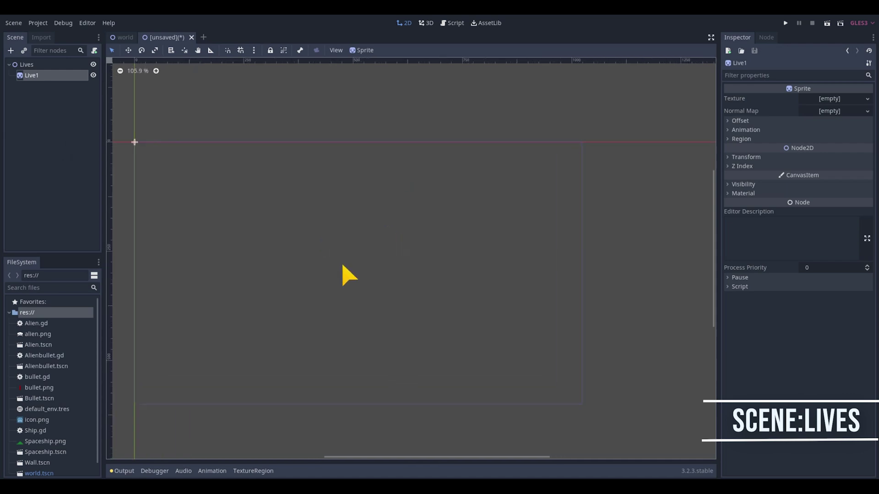
drag(55, 442, 836, 102)
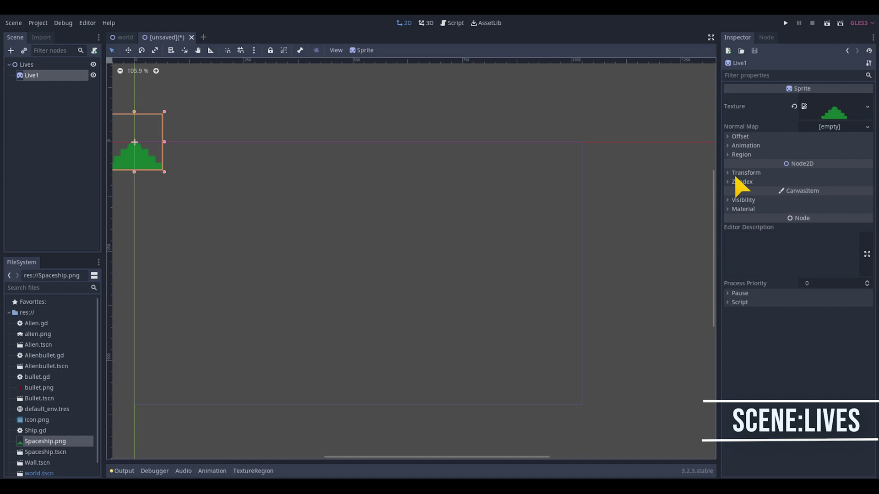
- Set Live1's scale to 0.25 on both axes
click(736, 177)
click(812, 219)
text(0.2)
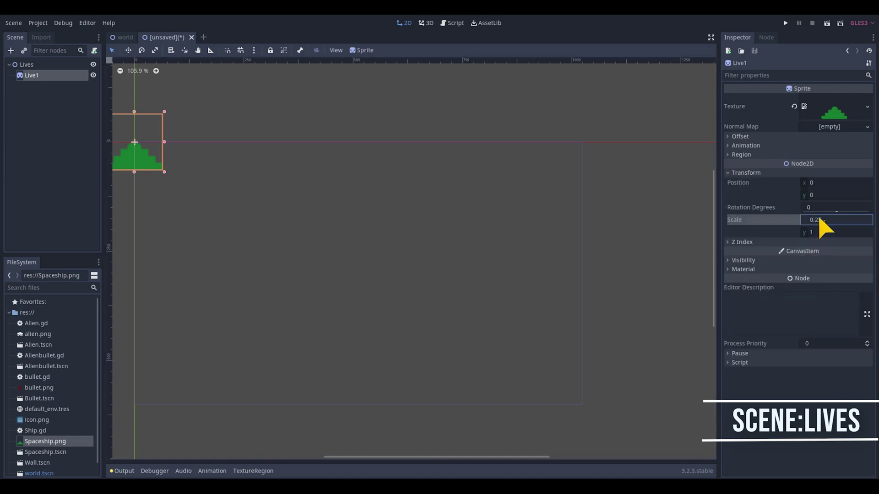
key(Return)
click(818, 229)
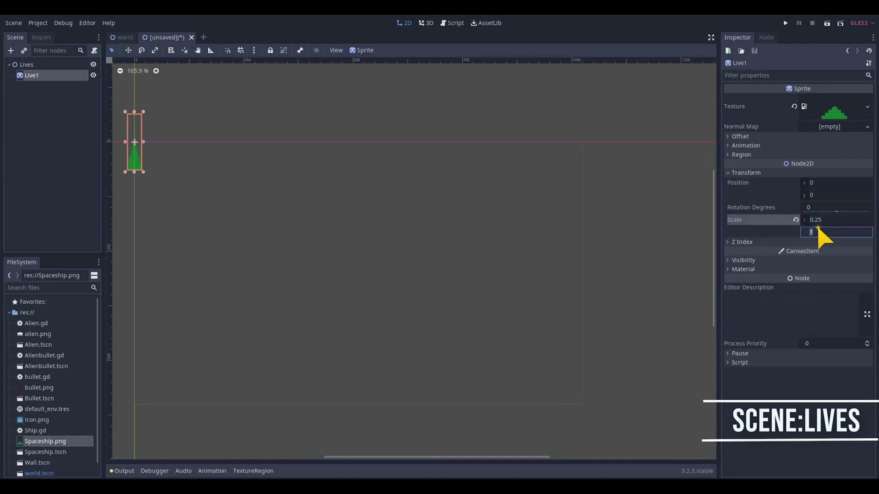
text(0.2)
text(5)
key(Return)
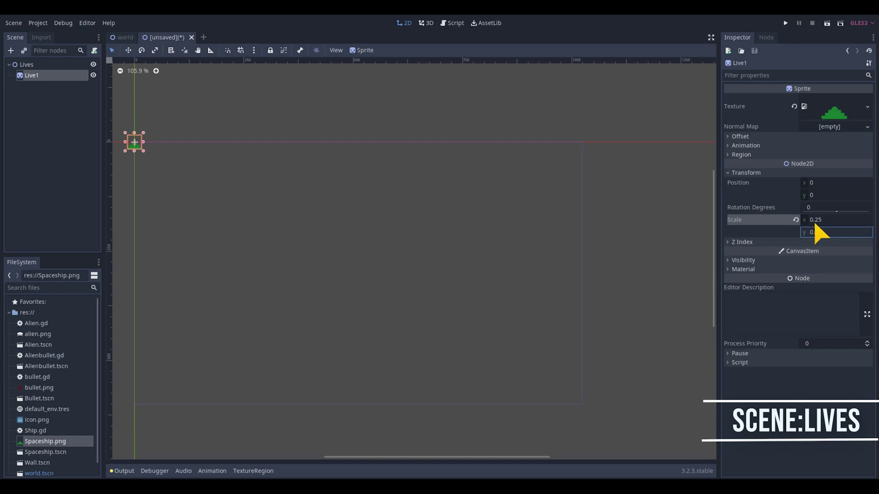
- Turn on grid and snapping and place the ship at 1000, 32
click(335, 50)
click(337, 62)
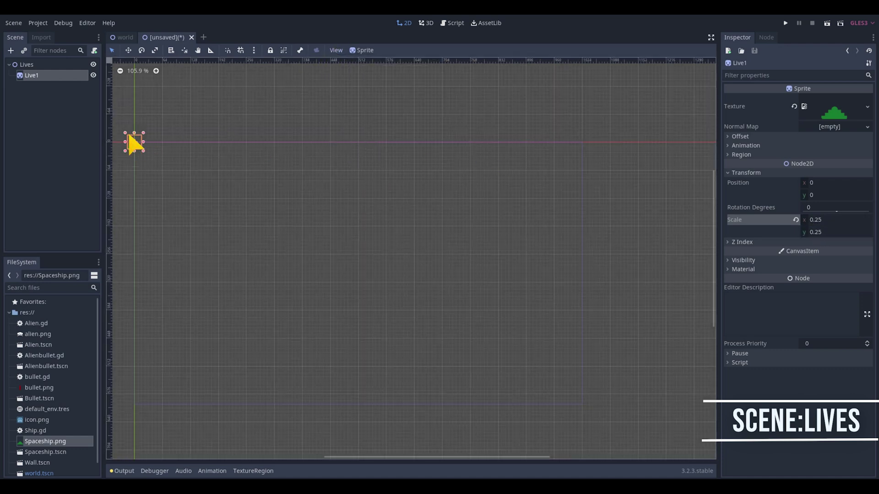
drag(132, 143, 563, 174)
scroll(588, 147, up, 3)
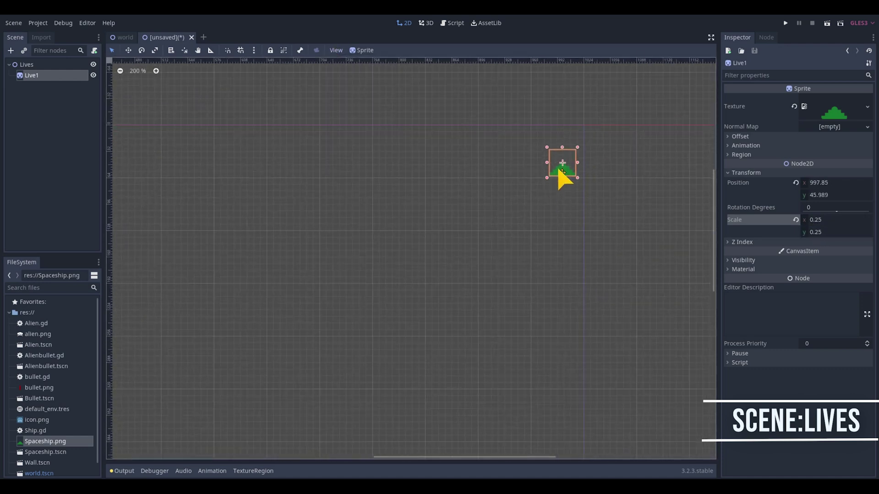
click(241, 51)
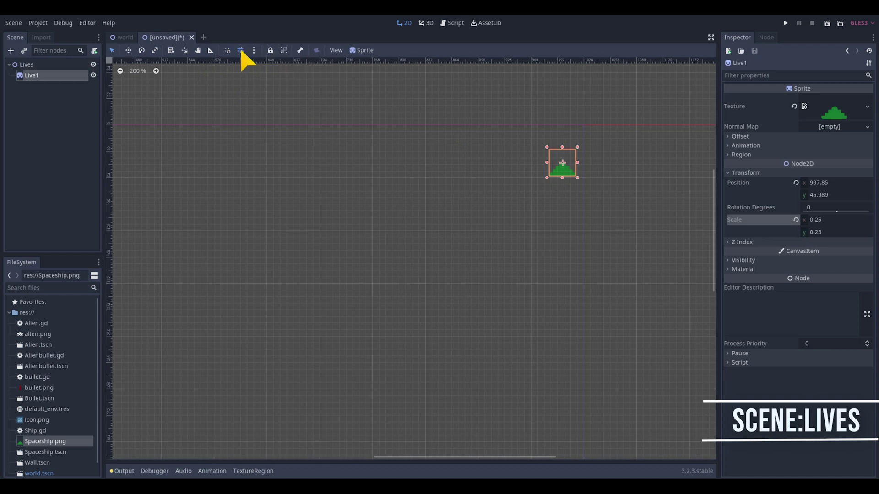
click(557, 172)
drag(565, 175, 532, 168)
click(549, 186)
- Duplicate Live1 into Live2 and Live3 and save the scene
click(563, 167)
key(ctrl+d)
key(ctrl+d)
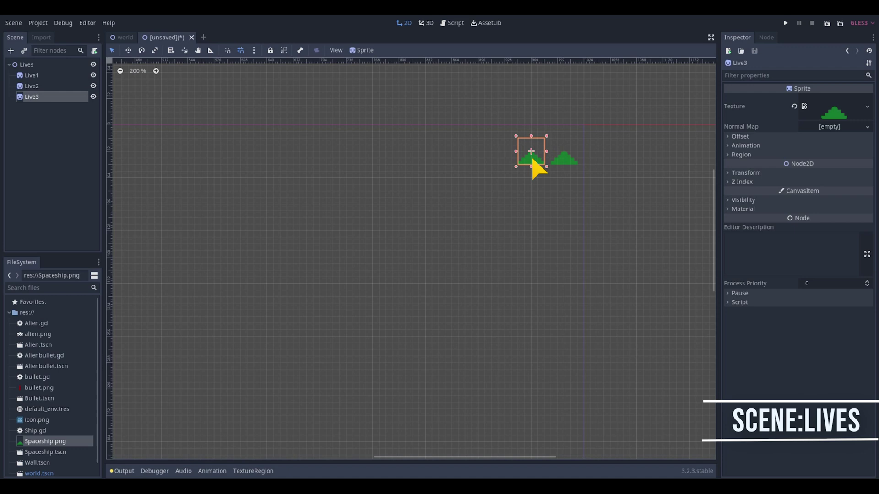
key(ctrl+s)
- Save as Lives.tscn, then create Livecounter.gd with only var lives = 3
key(Return)
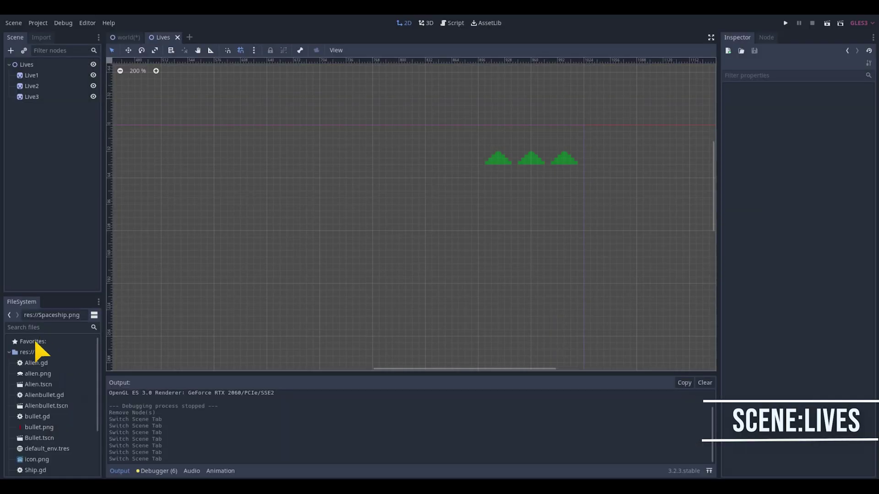
right_click(37, 353)
click(69, 435)
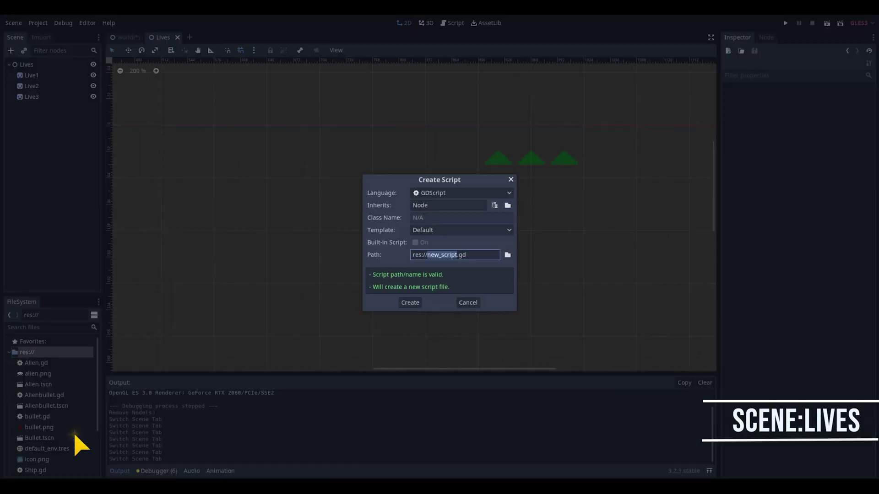
text(Livecount)
click(410, 303)
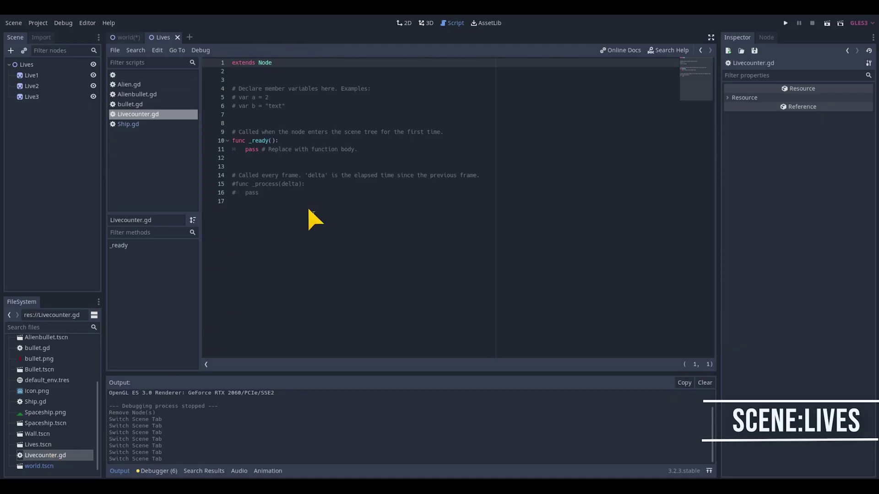
drag(308, 219, 219, 88)
key(BackSpace)
text(var lives = 3)
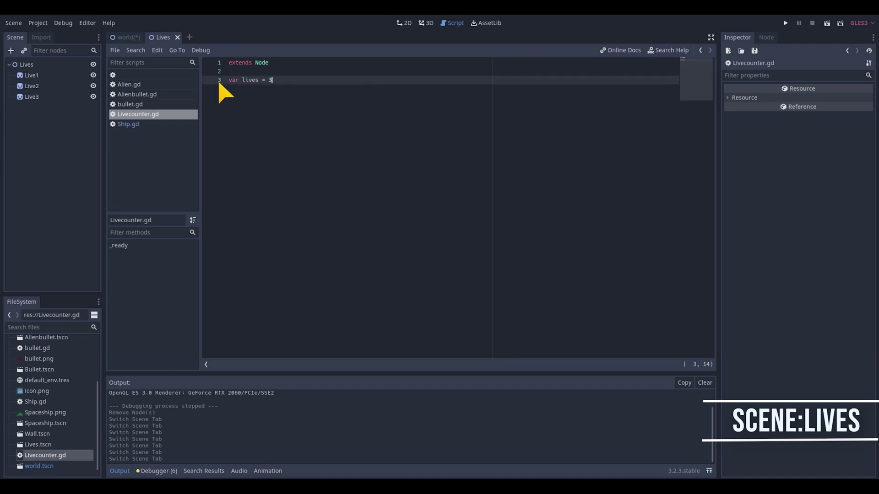
- Add Livecounter.gd as an autoload named Livecounter in Project Settings
click(38, 23)
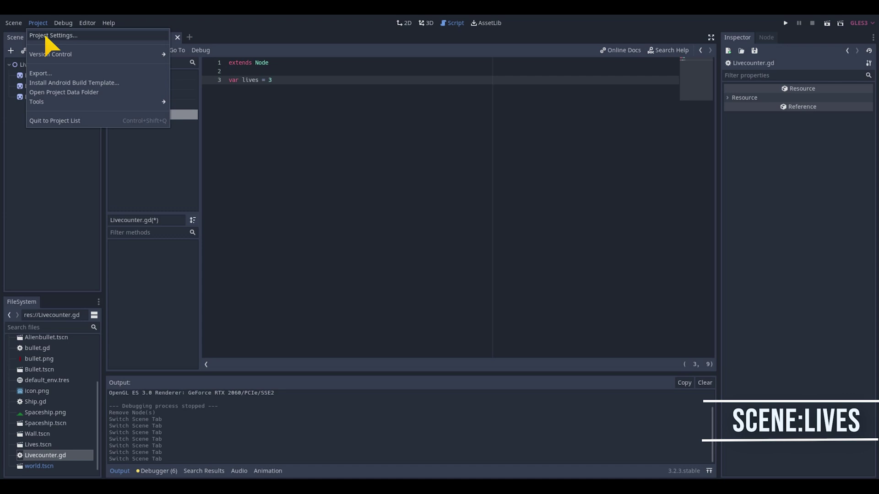
click(45, 38)
click(383, 113)
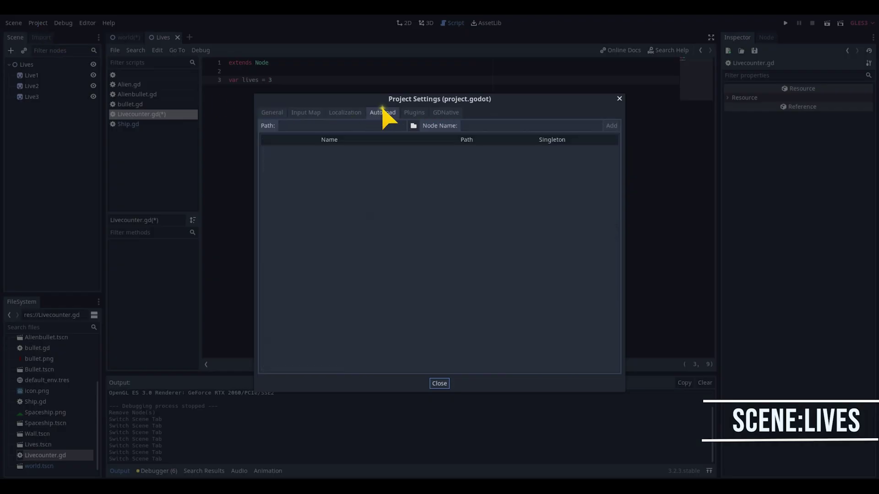
click(413, 126)
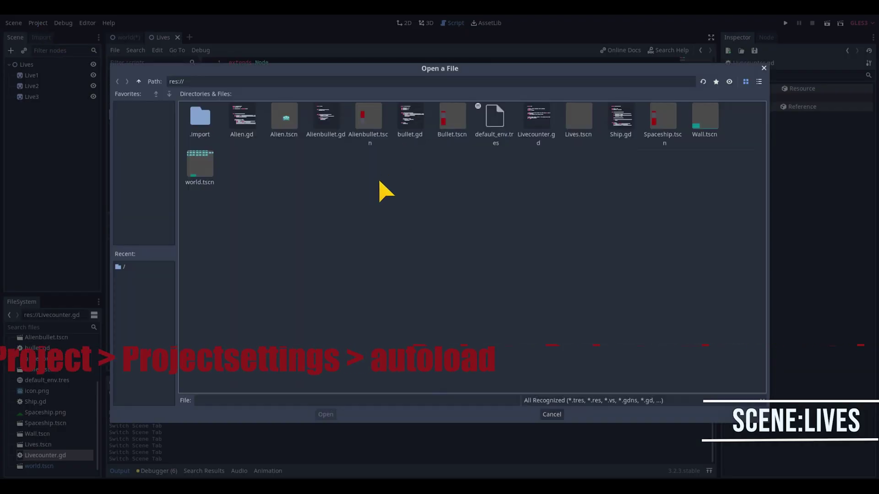
click(534, 135)
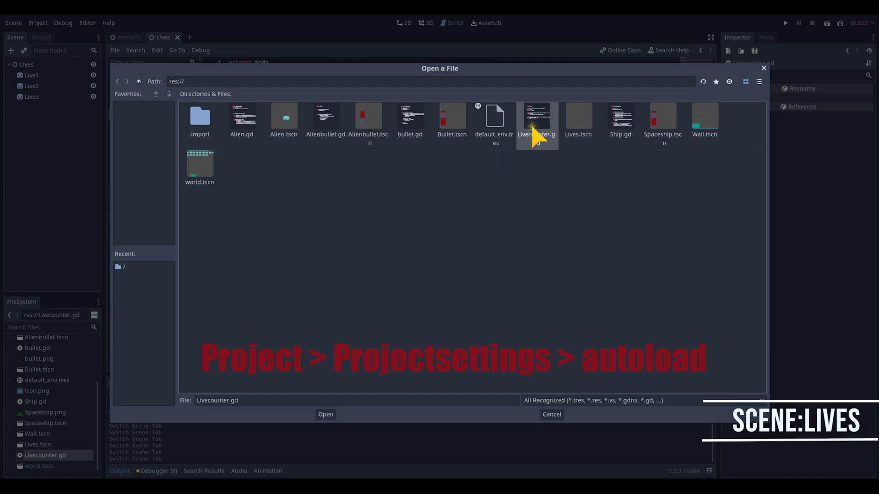
click(326, 414)
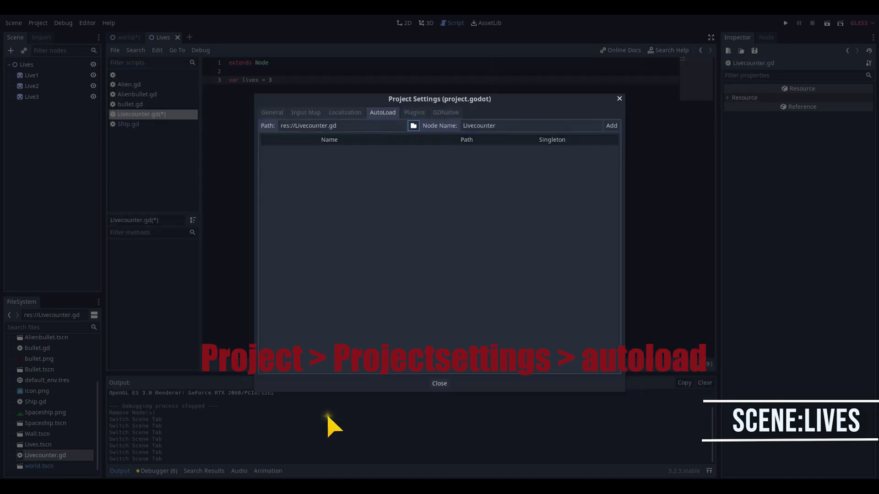
click(611, 126)
click(450, 151)
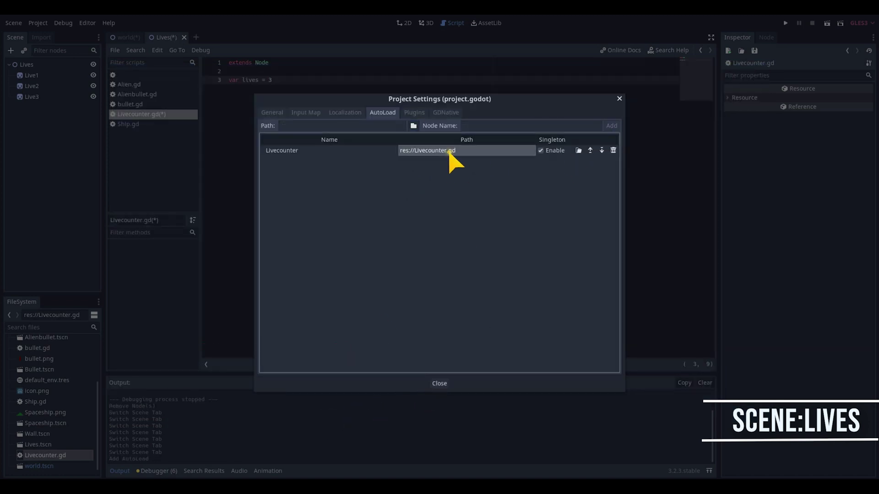
click(439, 384)
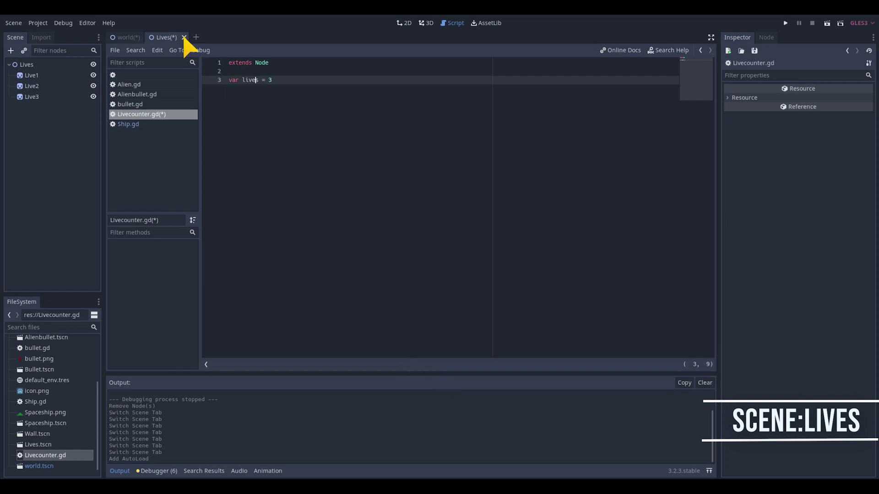
- Attach a new Lives.gd script to Lives and clear its template code
click(56, 63)
click(94, 50)
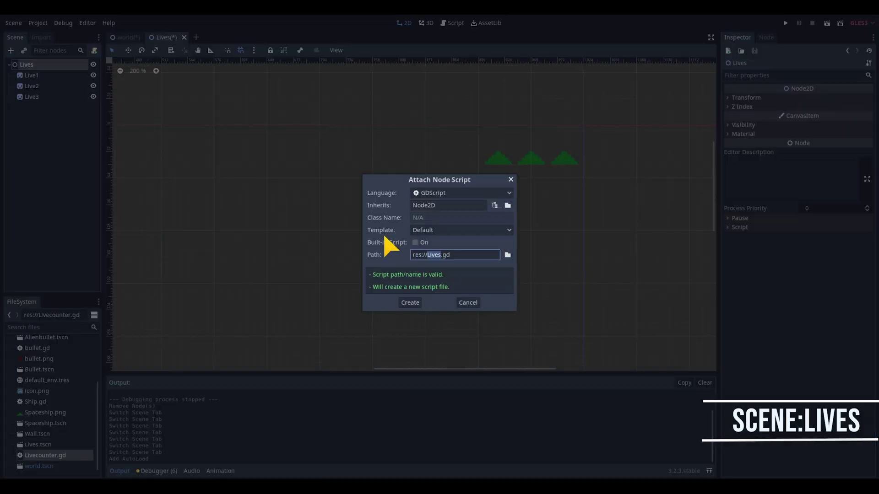
click(410, 302)
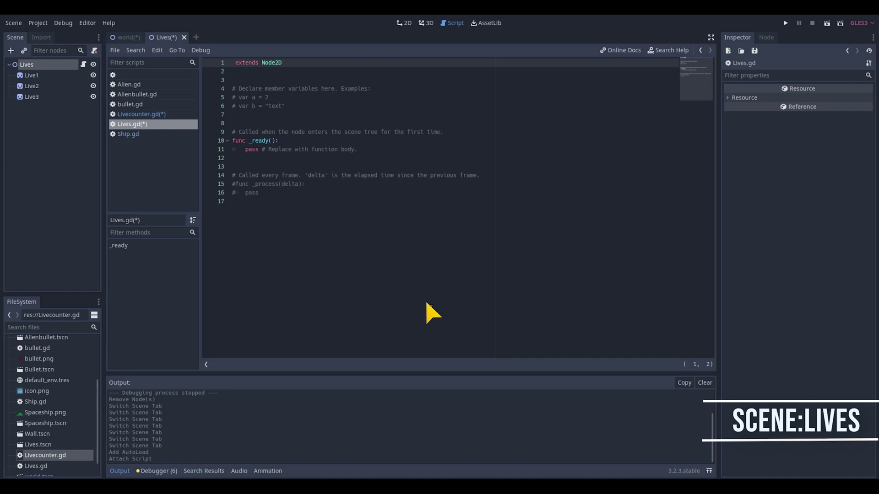
drag(232, 140, 240, 80)
key(BackSpace)
drag(288, 158, 251, 117)
key(BackSpace)
key(BackSpace)
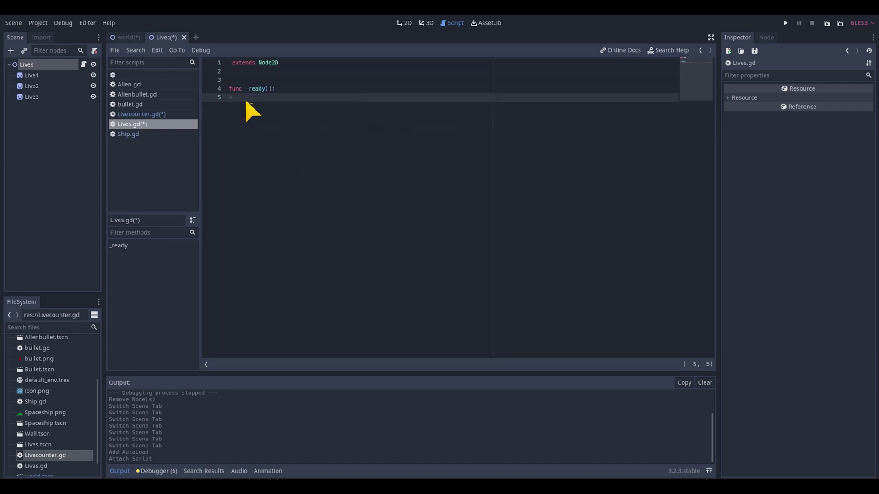
text(ge)
- Set Livecounter.lives = 3 in _ready
key(BackSpace)
key(BackSpace)
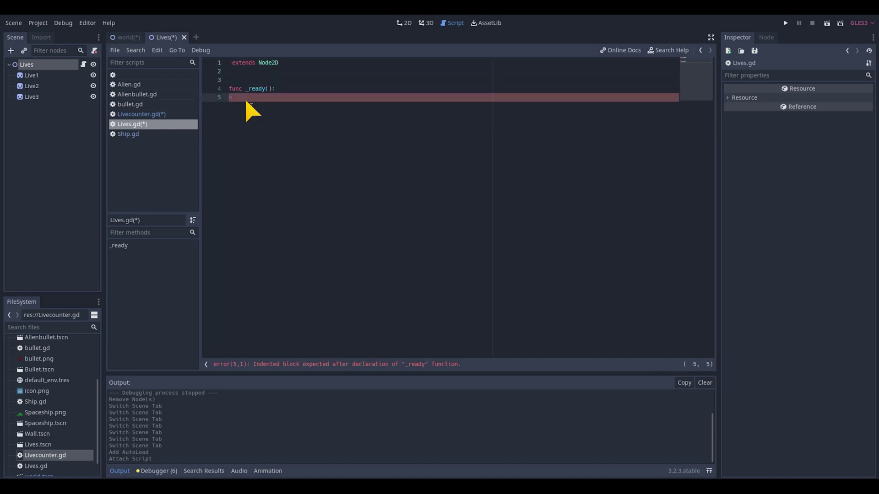
key(BackSpace)
key(BackSpace)
key(BackSpace)
text(L)
key(Return)
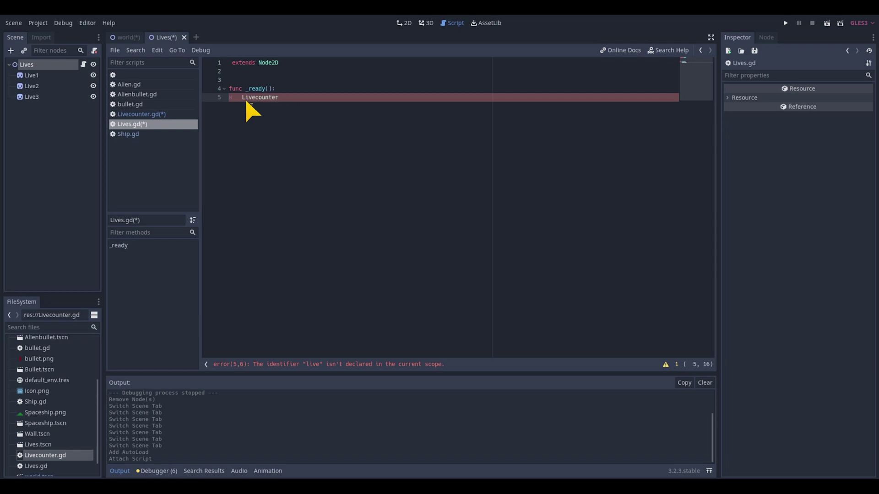
text(.lives=3)
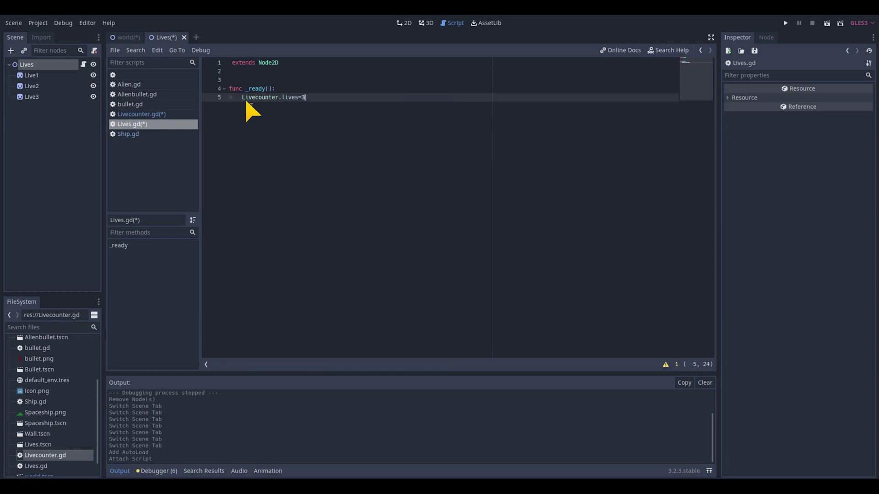
key(Return)
key(Return)
key(BackSpace)
text(ph)
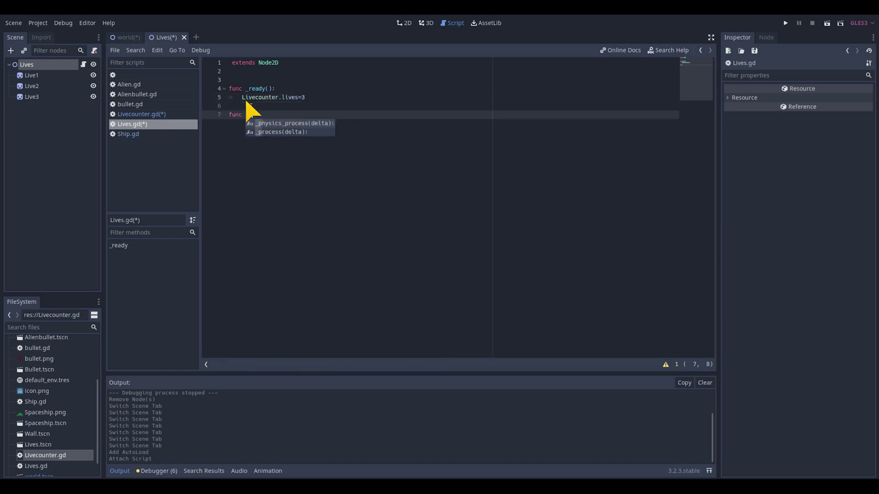
text(y)
- Add _physics_process that hides $Live3 when Livecounter.lives == 2
key(Return)
key(Return)
key(Return)
key(Return)
key(Return)
key(Up)
key(Up)
key(Up)
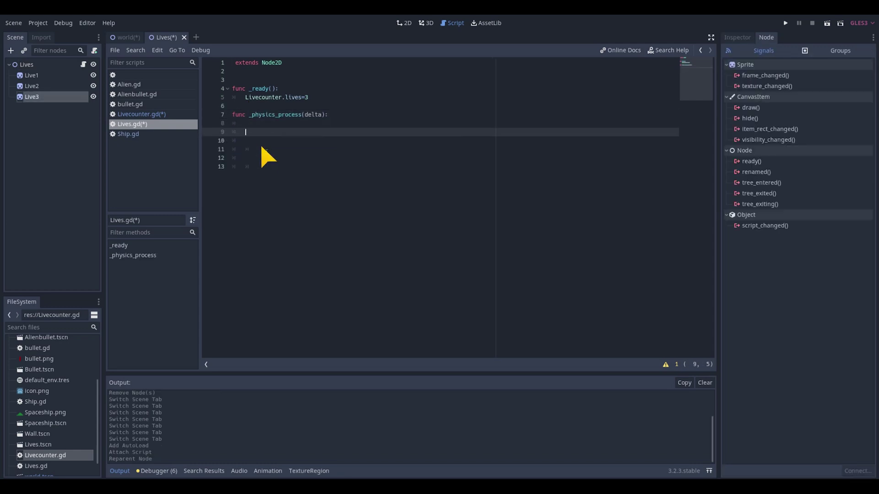
text(if Livecounter.lives == 2:)
key(Return)
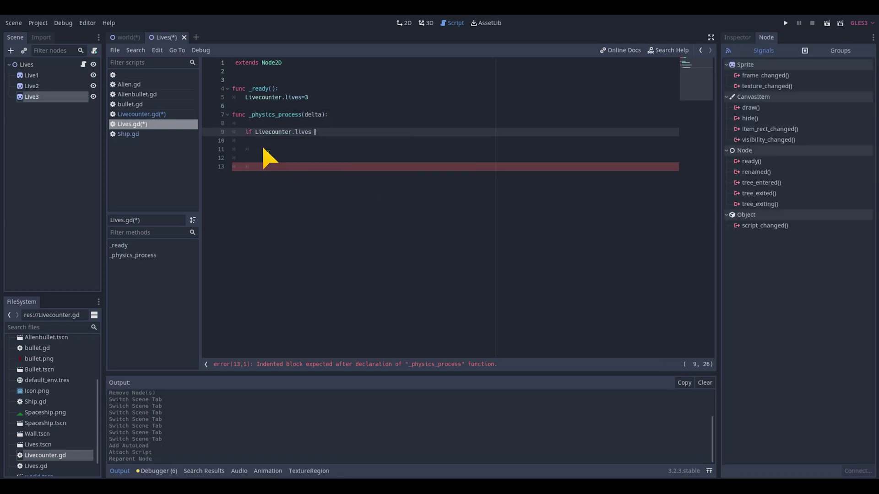
key(Return)
key(Up)
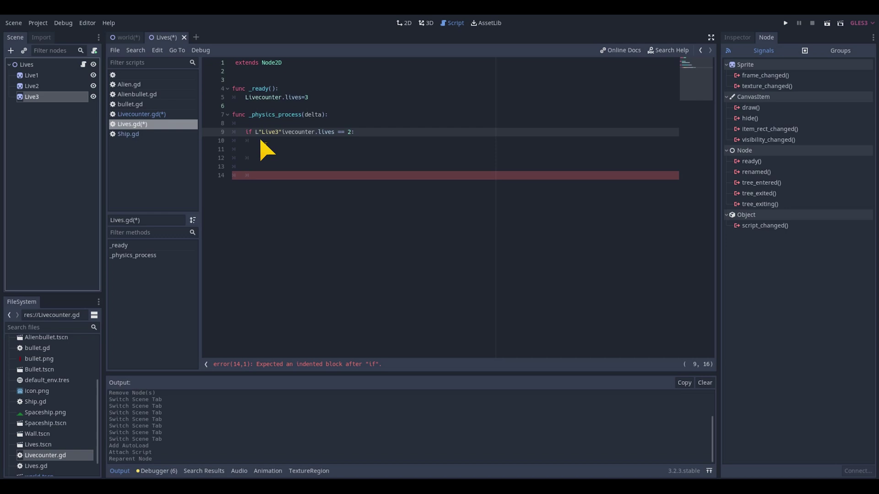
drag(31, 96, 262, 141)
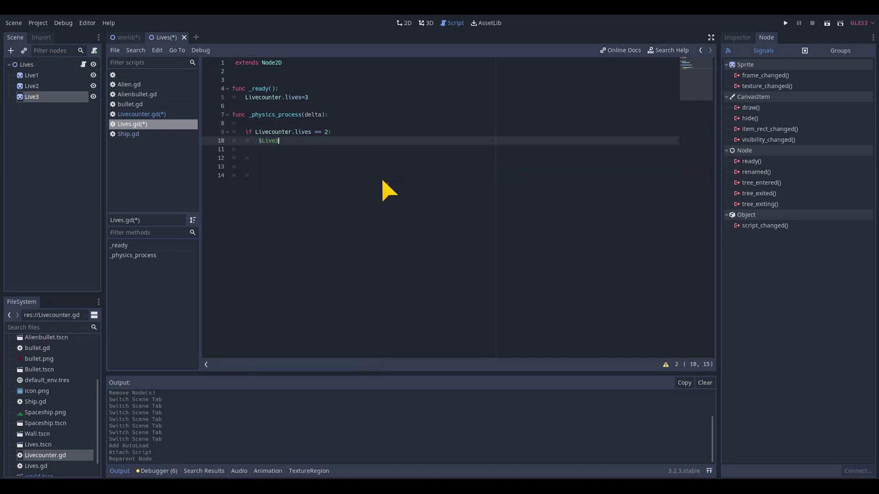
text(.)
click(766, 37)
click(749, 118)
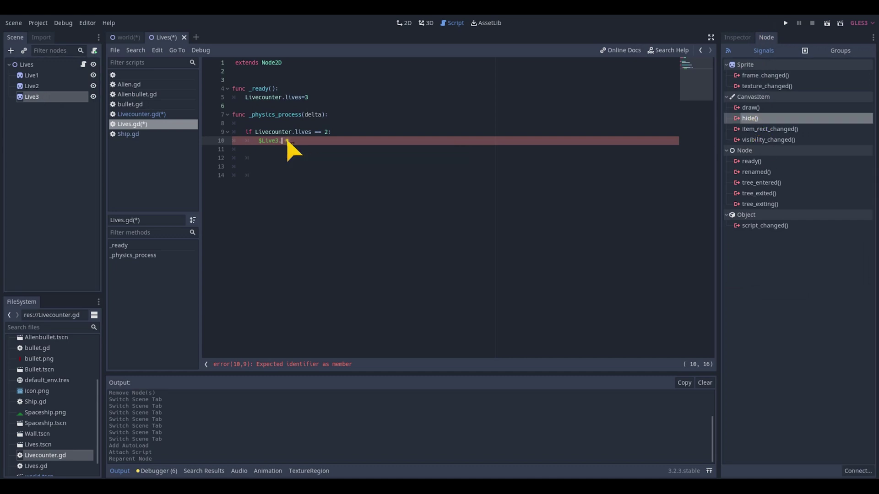
text(())
key(Return)
- Duplicate the check so $Live2 hides when lives reach 1
drag(287, 150, 246, 133)
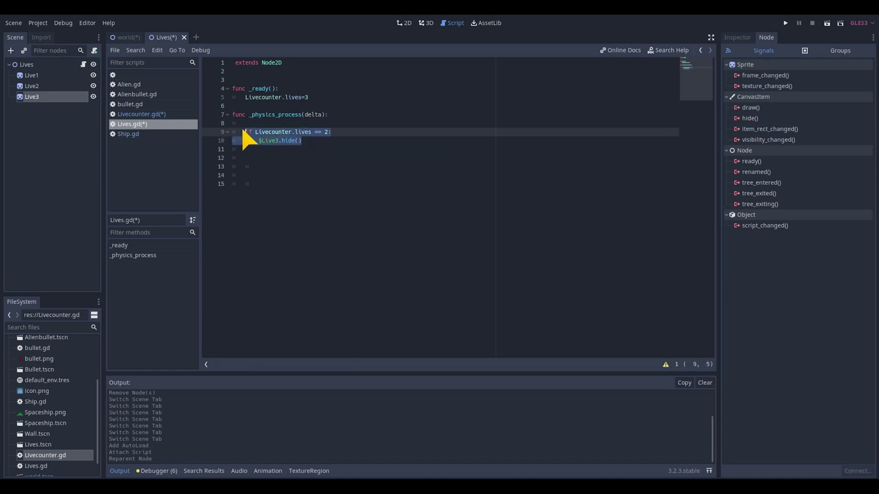
key(ctrl+c)
key(ctrl+v)
click(329, 150)
key(Down)
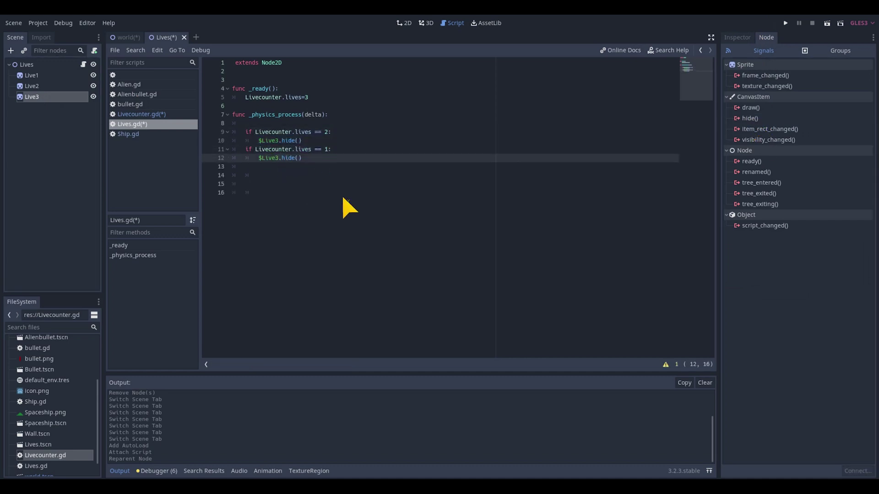
text(2)
- Reload the current scene when lives reach 0, then save
key(Return)
text(if Livecounter.lives == 0:)
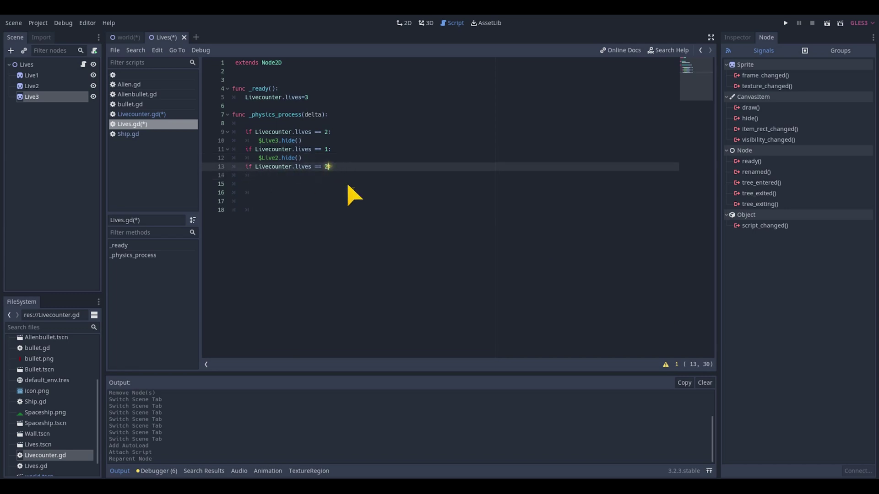
key(Return)
text(t_t)
key(Return)
text(.)
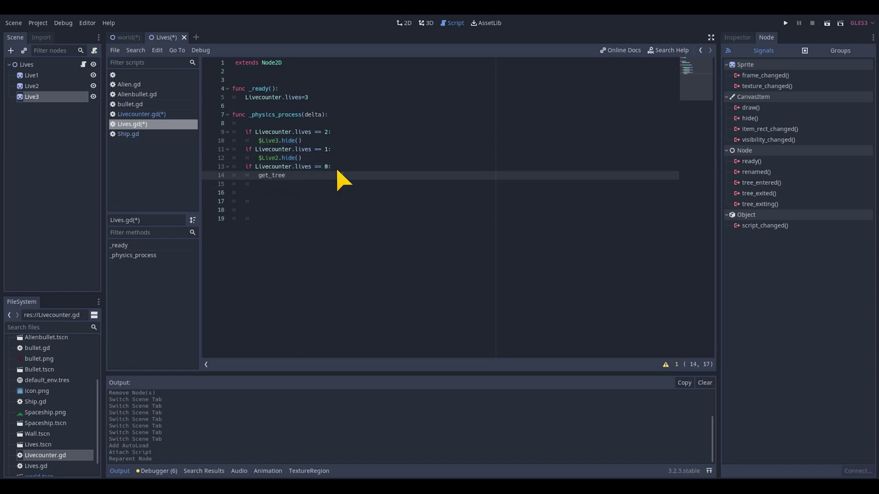
text(re)
key(Return)
key(F5)
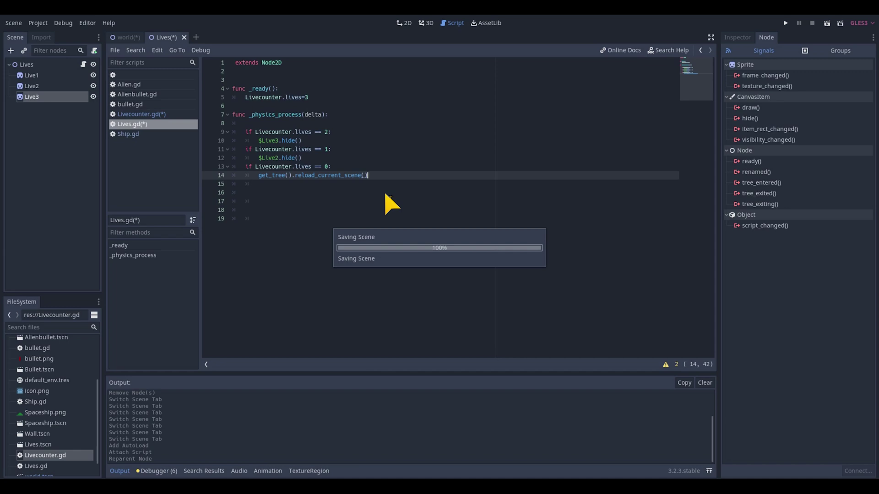
- Replace the Ship-hit reload call with Livecounter.lives -= 1 and save
double_click(60, 376)
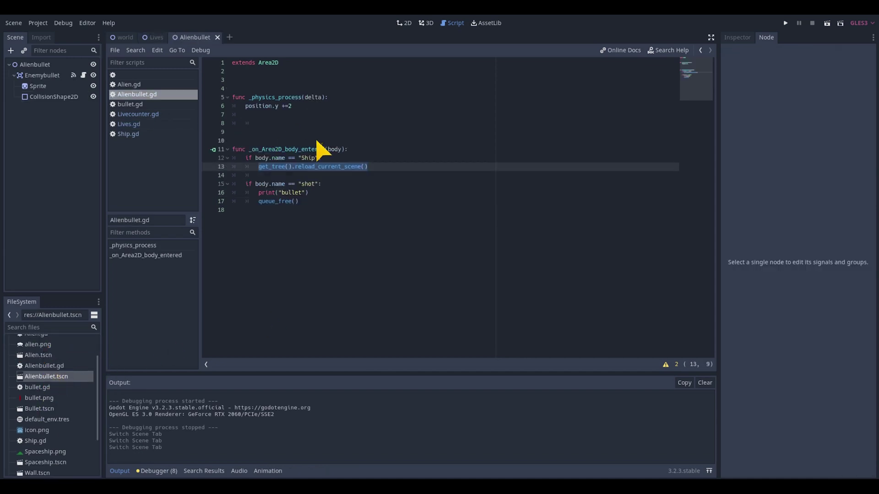
drag(371, 169, 267, 173)
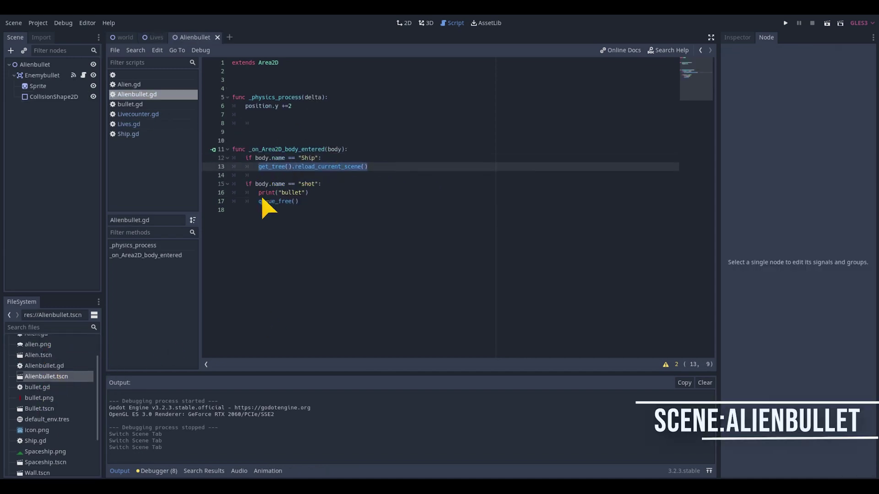
key(BackSpace)
text(vecounter)
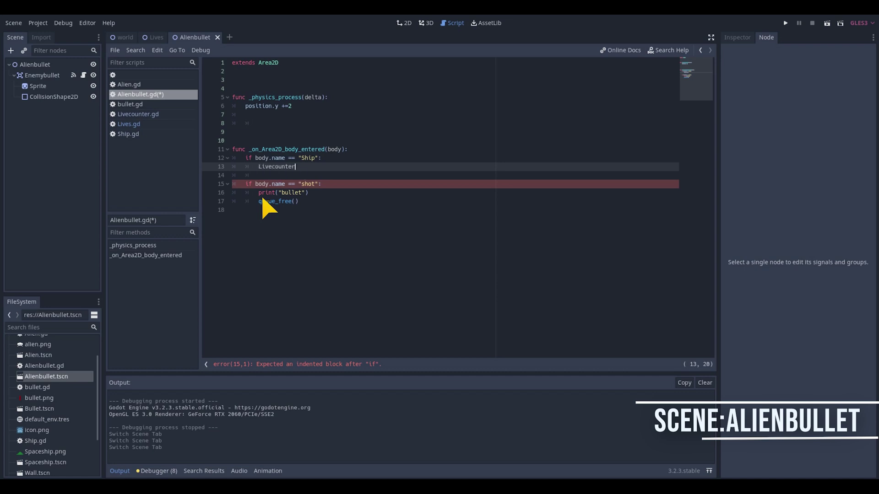
text(.lives -=1)
key(ctrl+s)
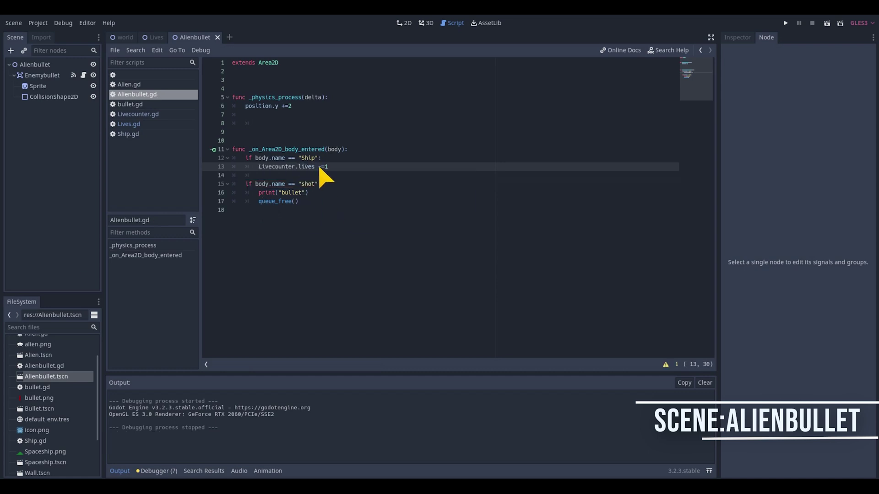
- Add queue_free() below the life-decrement line
drag(302, 201, 259, 203)
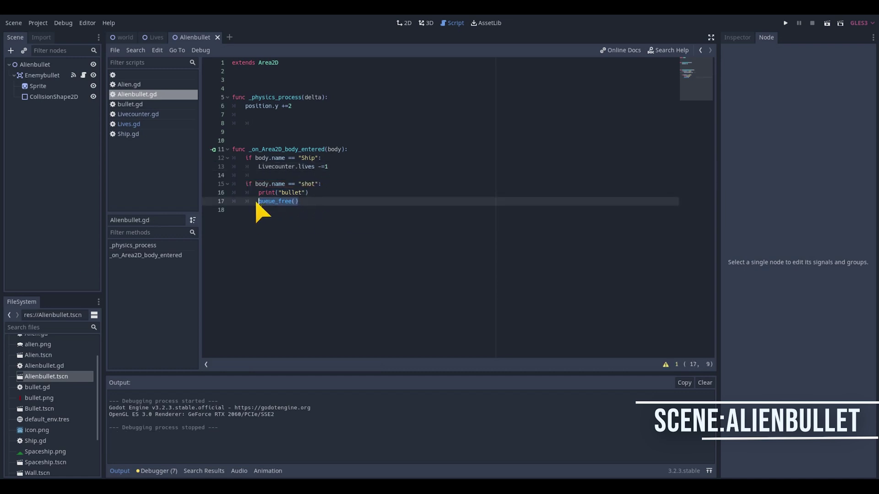
key(ctrl+c)
click(328, 166)
key(Return)
key(ctrl+v)
click(323, 297)
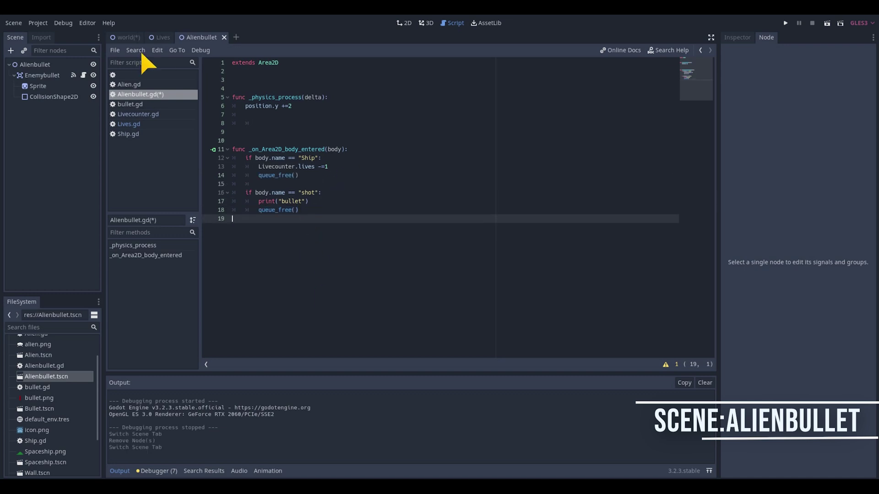
- Instance the Lives scene into the world scene
click(123, 37)
click(23, 51)
click(306, 256)
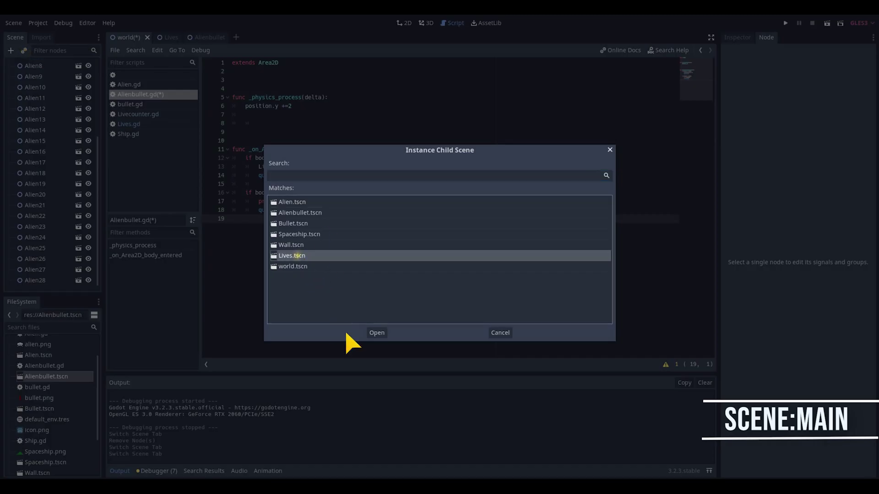
click(377, 333)
- Run the game and steer the ship until a life icon disappears
key(F5)
key(Right)
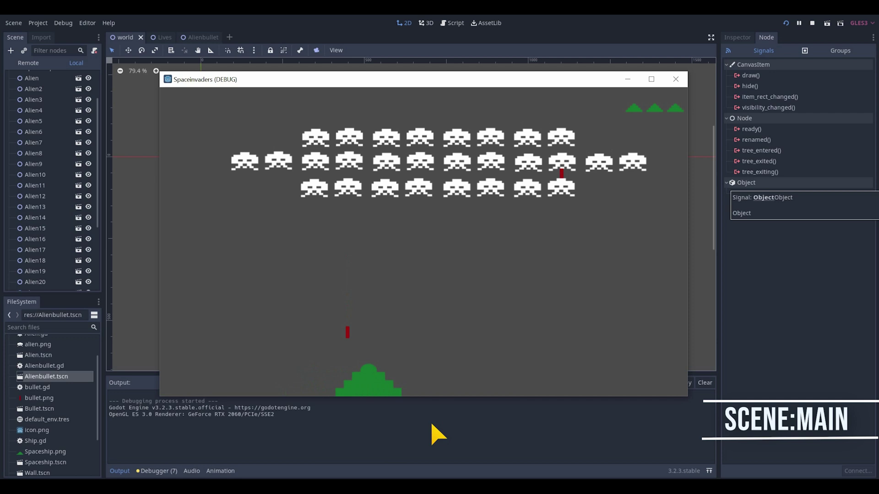
key(Left)
key(Right)
key(Right)
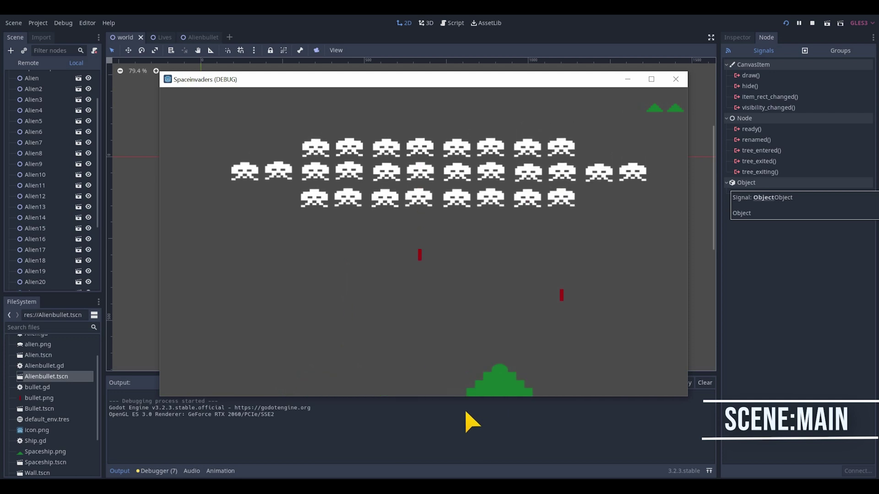
key(Left)
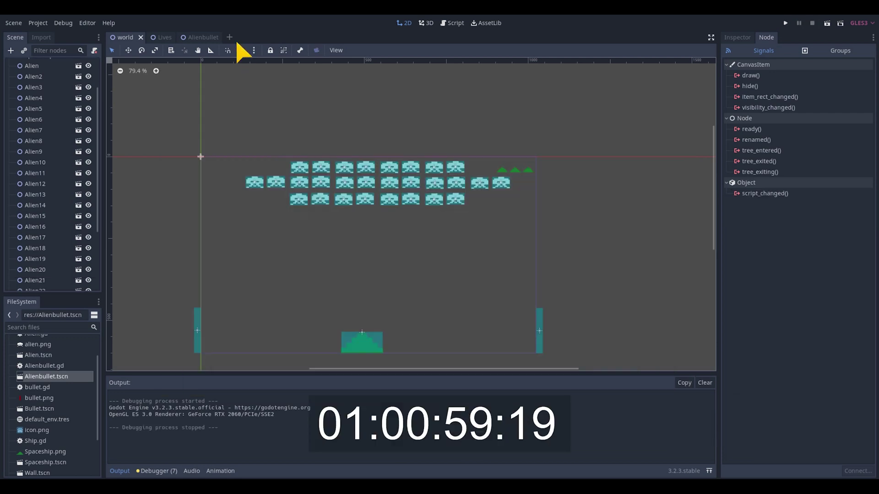
- Create a User Interface scene with a ProgressBar under the Control root
click(229, 38)
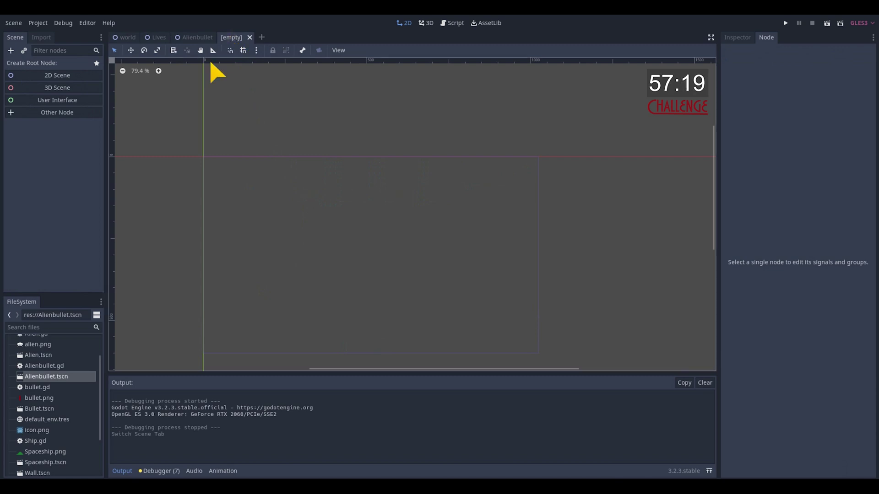
click(50, 101)
right_click(48, 64)
click(69, 70)
text(prog)
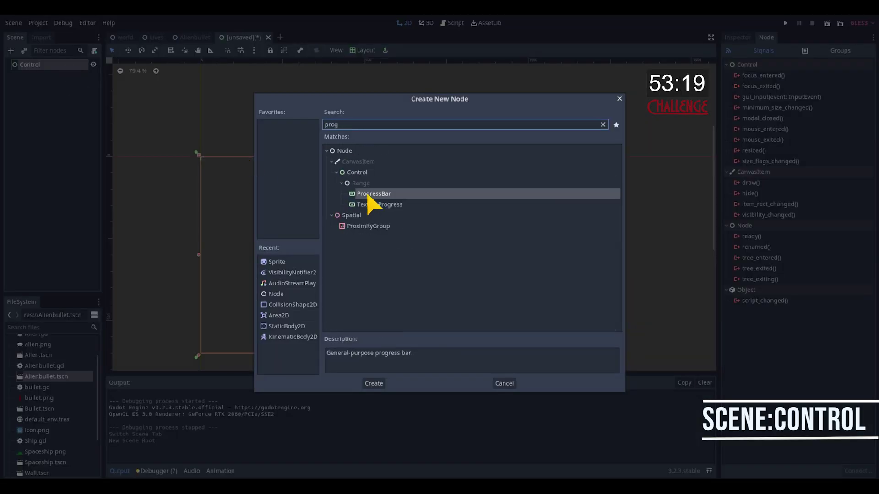
click(374, 383)
- Stretch the progress bar wide and set its Value to 100
drag(191, 141, 334, 154)
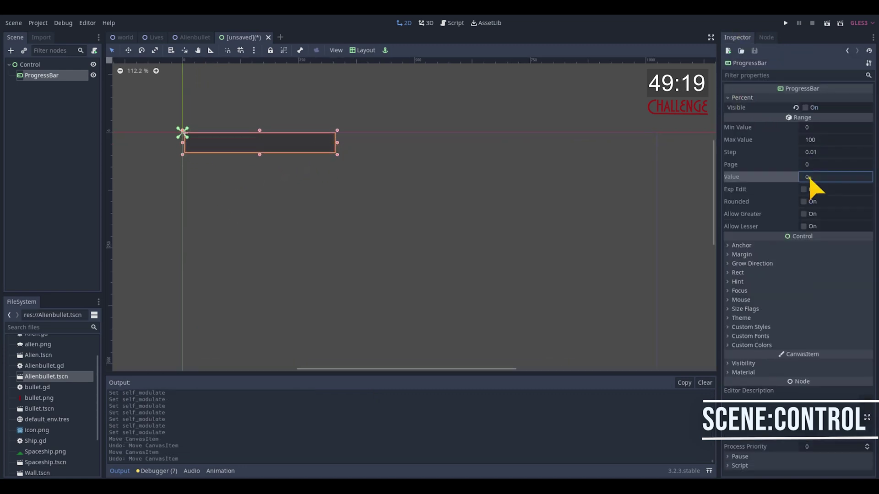
key(BackSpace)
text(100)
key(Return)
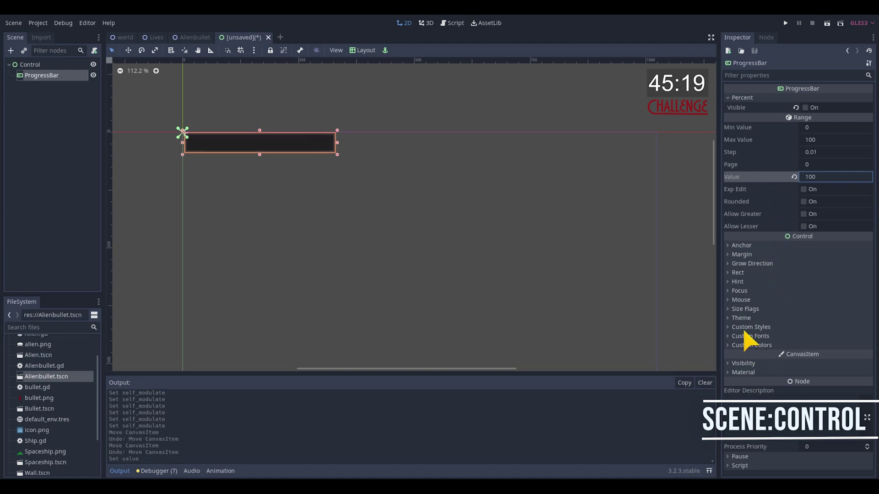
- Give the Fg custom style a new StyleBoxFlat with a red colour
click(744, 328)
click(732, 337)
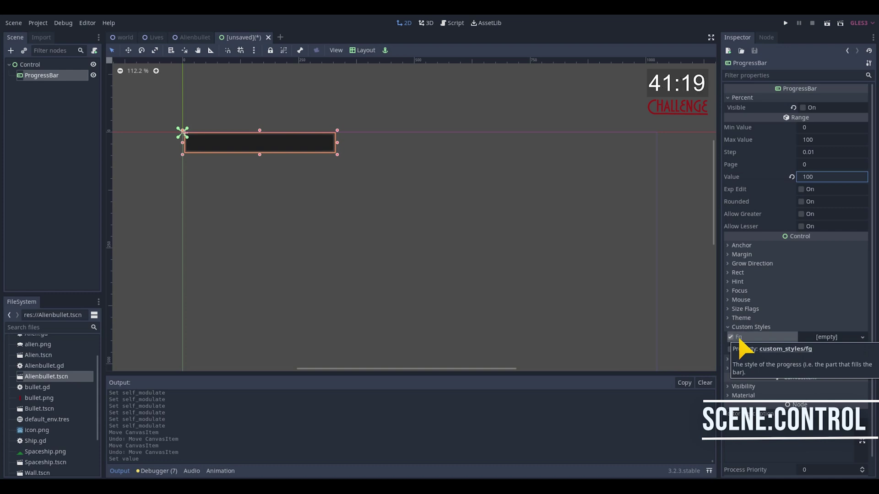
click(862, 338)
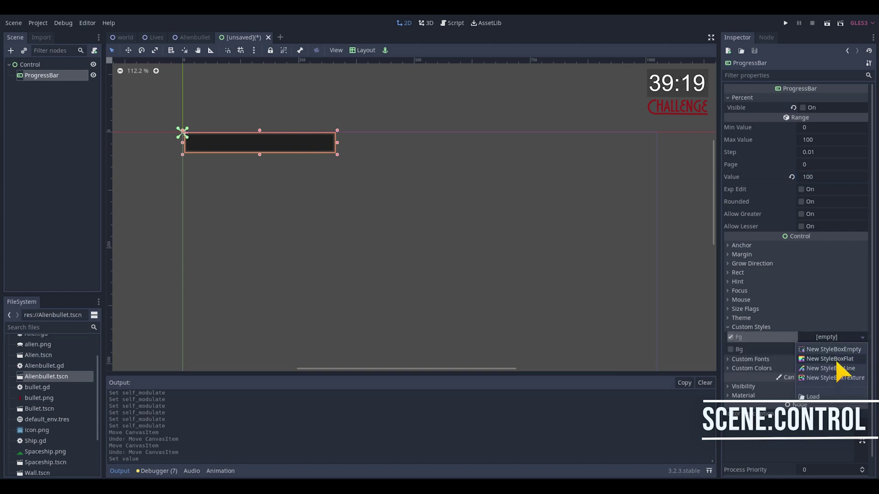
click(838, 367)
scroll(738, 427, down, 3)
click(832, 180)
click(780, 178)
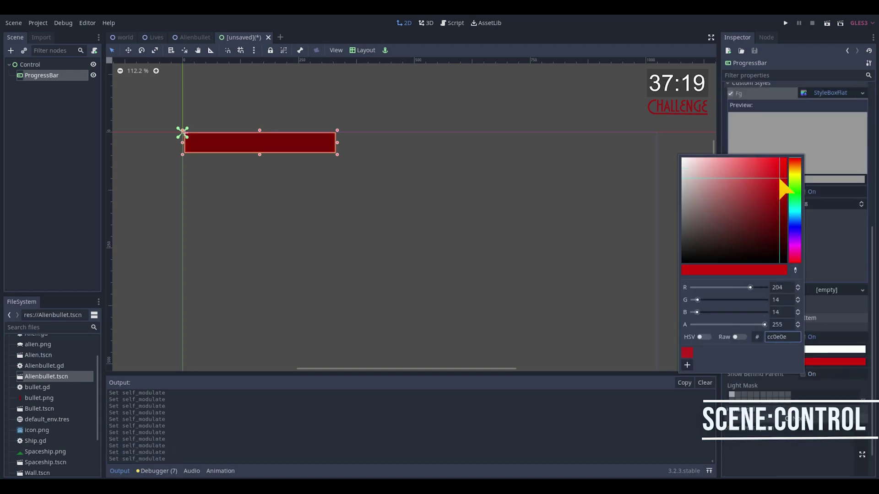
click(30, 64)
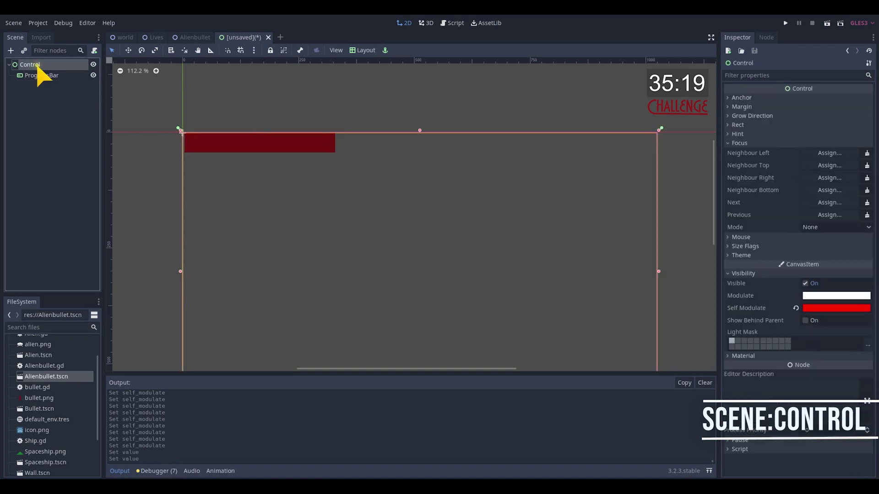
- Attach a script to the Control and set $ProgressBar.value to 100 when lives is 3
click(94, 51)
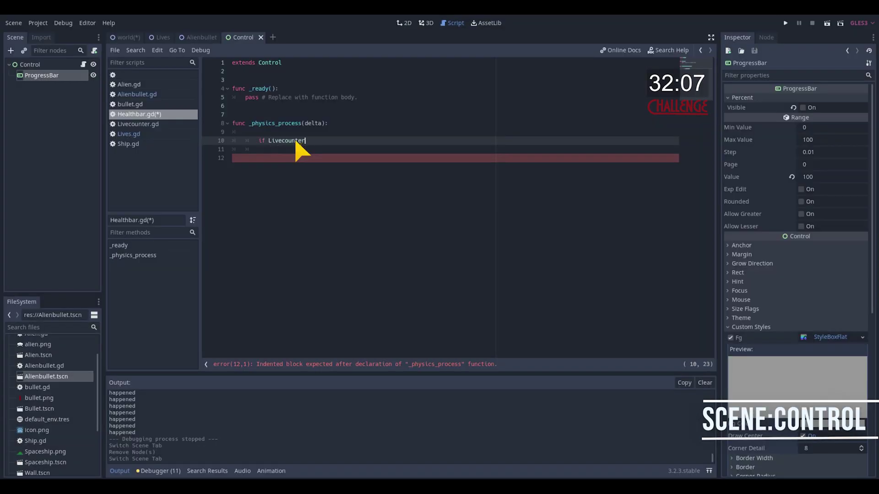
text(.lives)
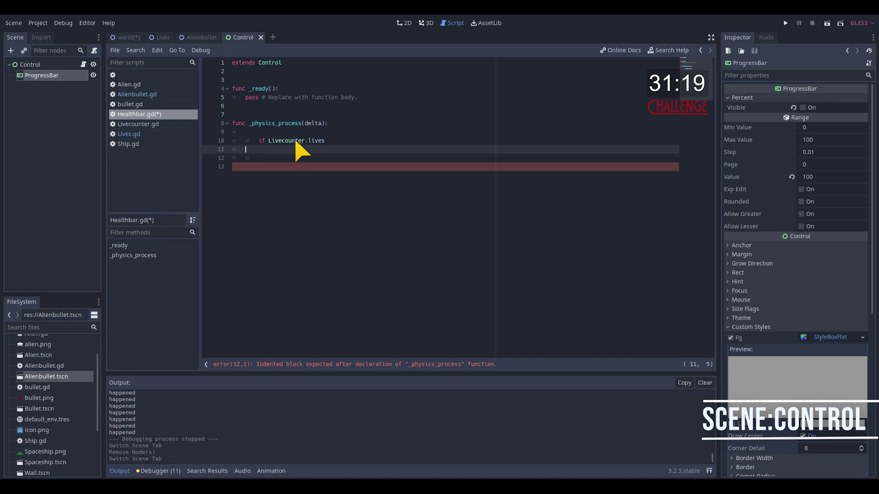
text( == 3:)
key(Return)
mouse_move(52, 82)
mouse_down()
mouse_move(271, 156)
mouse_move(273, 147)
mouse_up()
key(Delete)
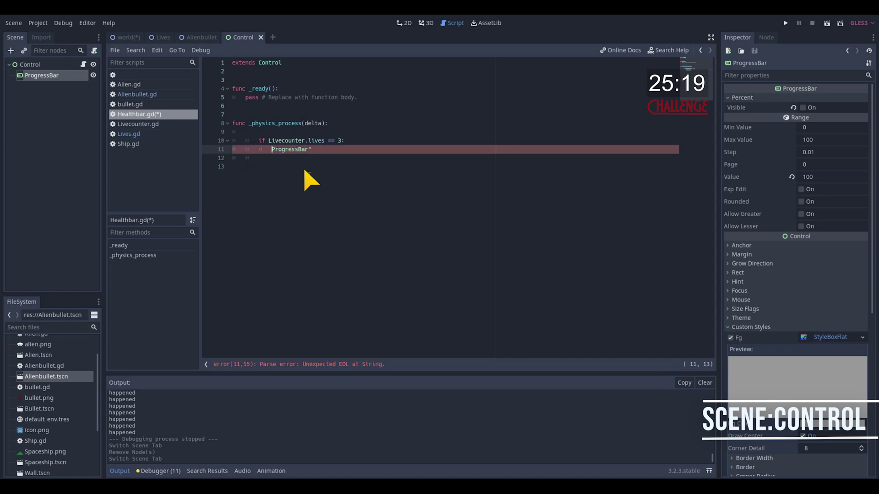
text($)
key(End)
text(va)
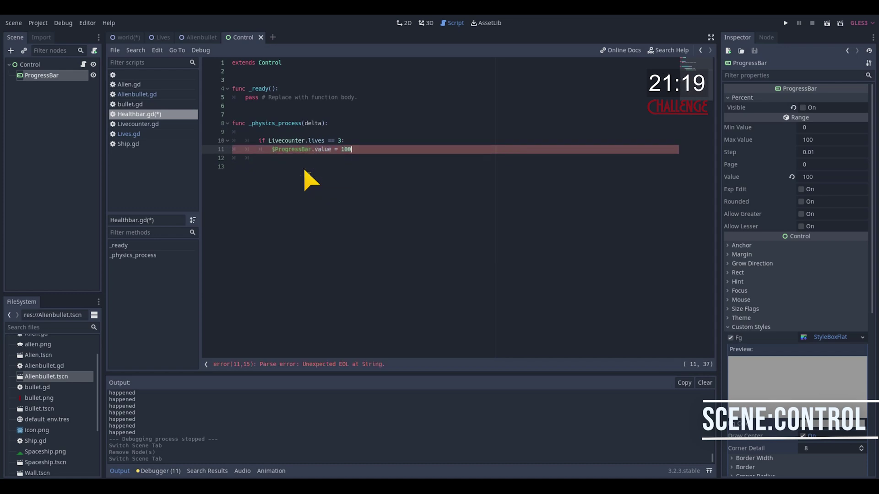
key(Return)
- Duplicate the block for lives 2 and 1 (values 66, 33) and instance the health bar into world
drag(307, 167, 290, 145)
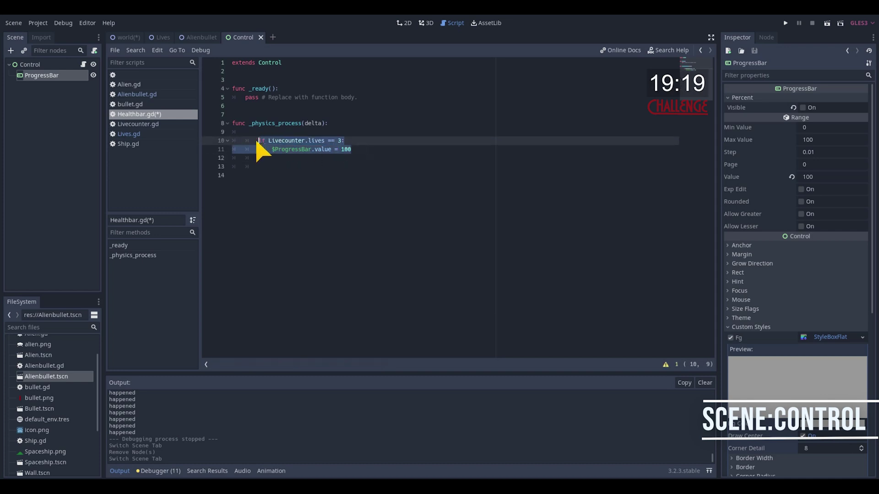
click(357, 152)
key(Return)
key(ctrl+v)
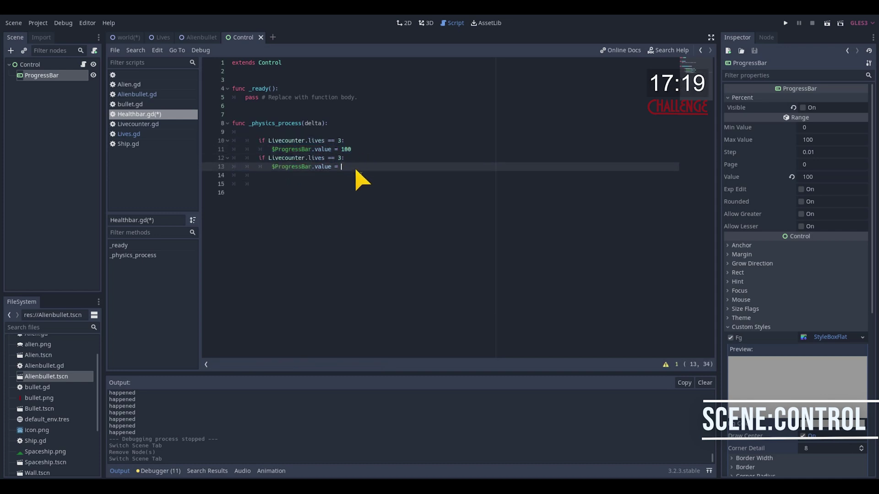
key(Return)
key(ctrl+v)
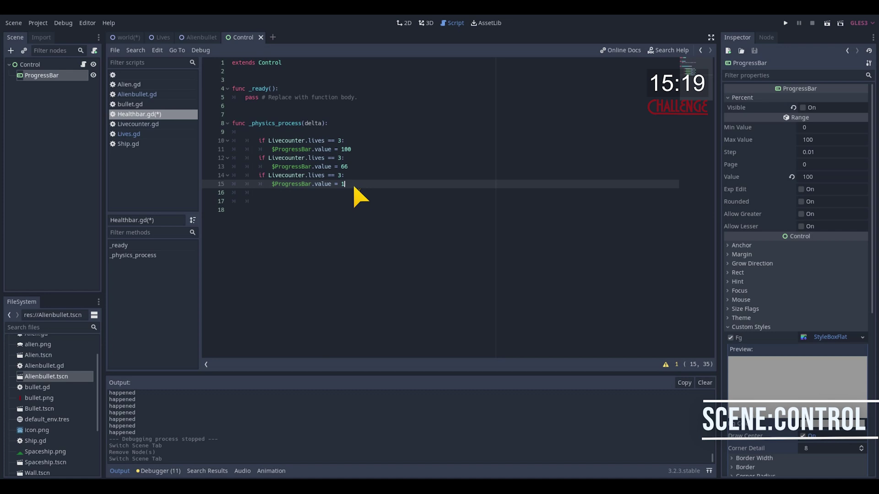
click(341, 175)
key(BackSpace)
text(1)
click(340, 157)
text(2)
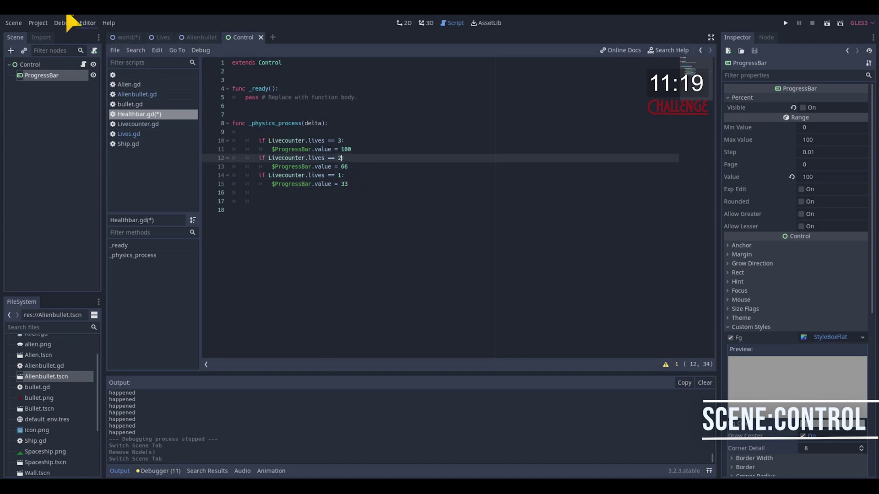
click(124, 37)
click(23, 51)
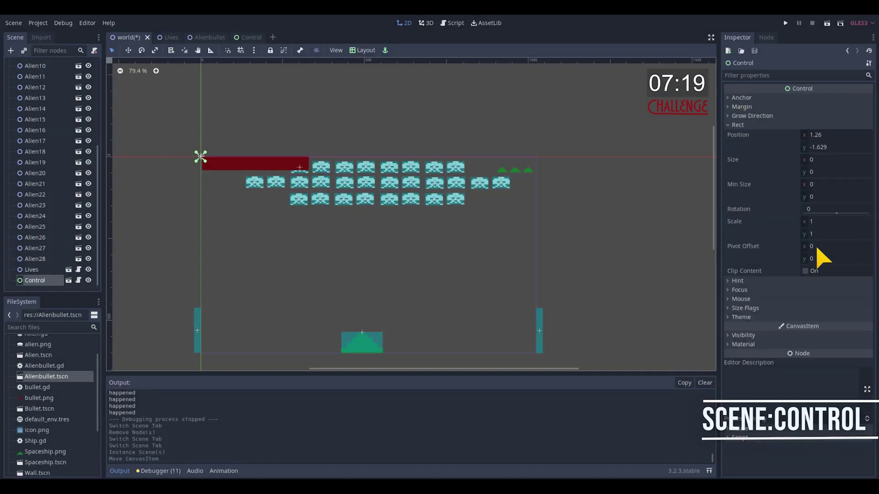
- Play-test the game, steering the ship left and right to check the top-left health bar
click(785, 23)
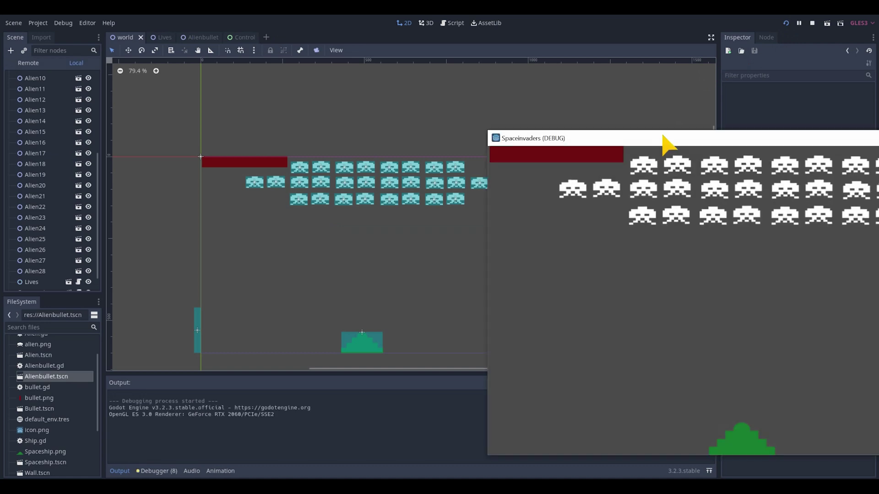
drag(664, 141, 378, 108)
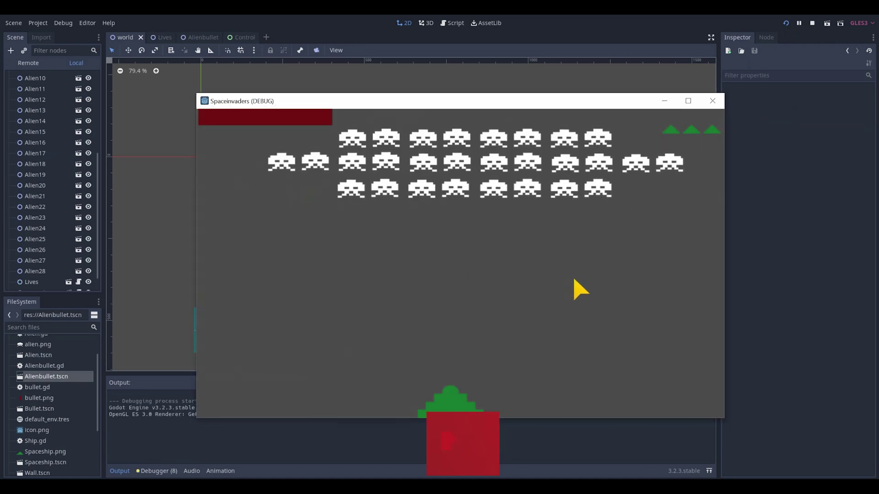
key(Left)
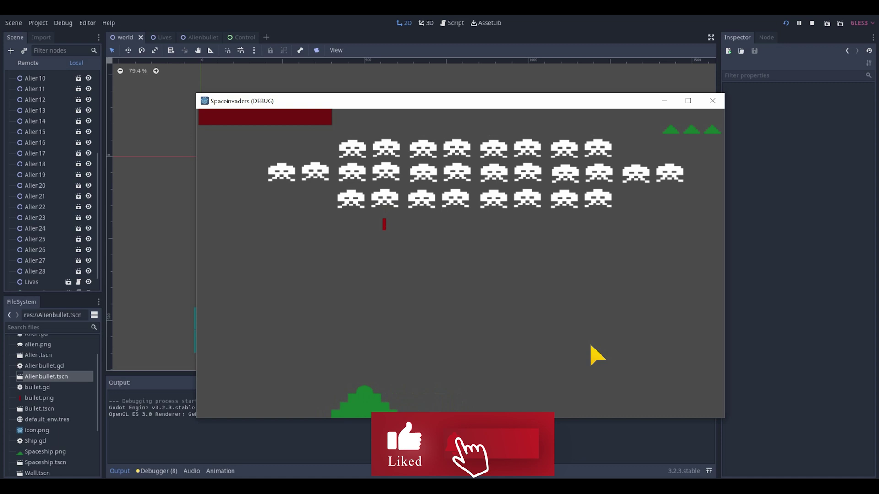
key(Right)
key(Left)
key(Right)
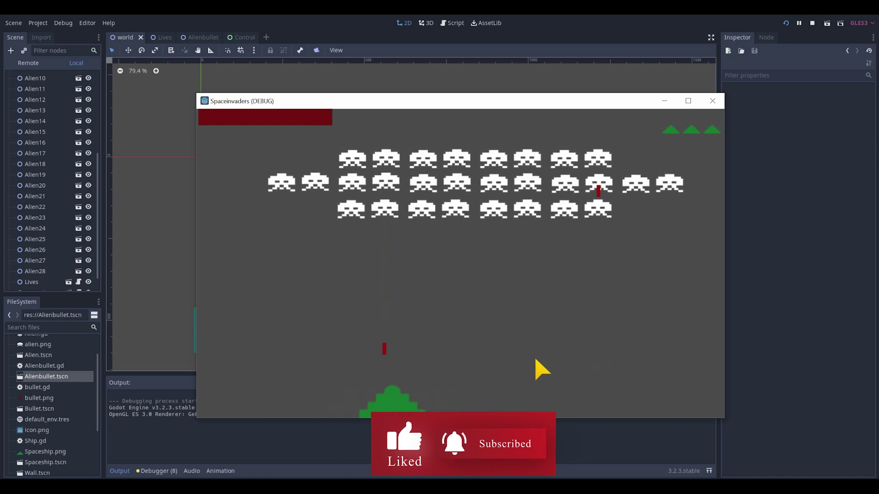
key(Right)
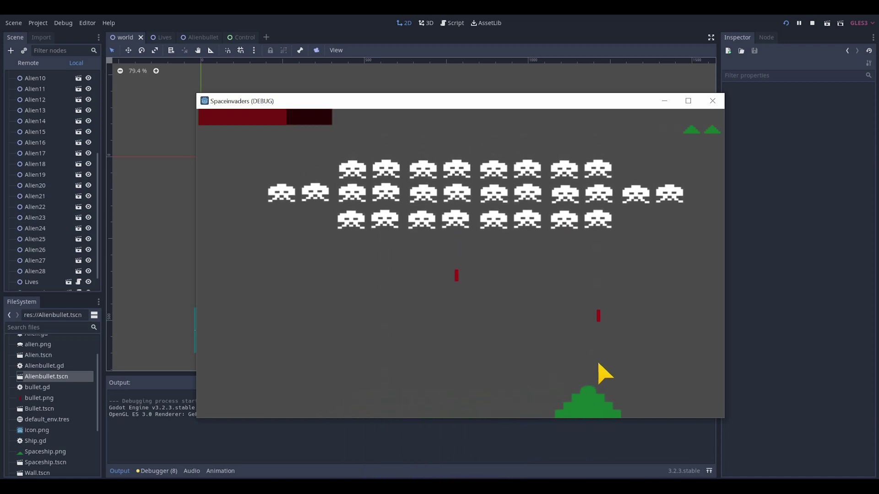
key(Left)
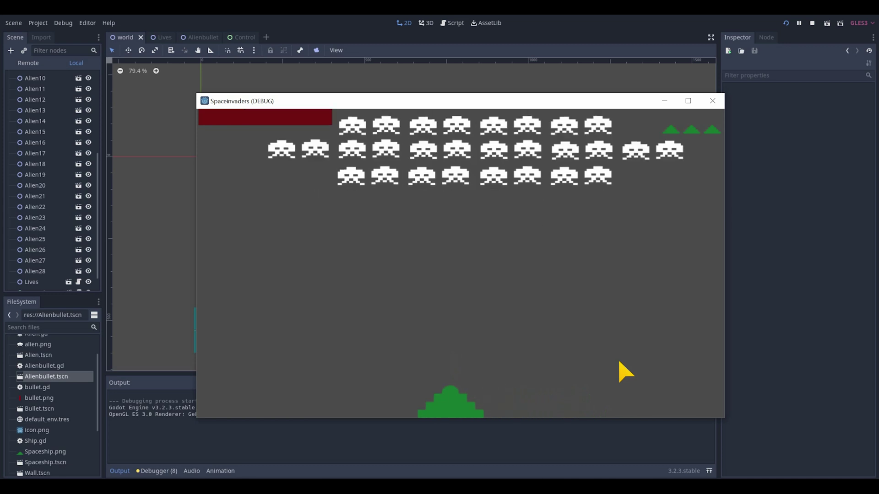